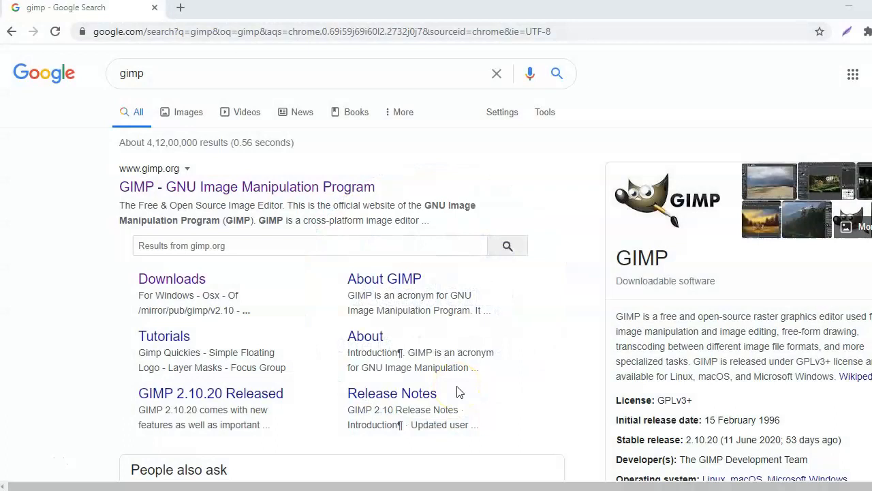
Open the official GIMP website from the search results and download the GIMP 2.10.20 Windows installer directly.
{"action": "left_click", "coordinate": [458, 370]}
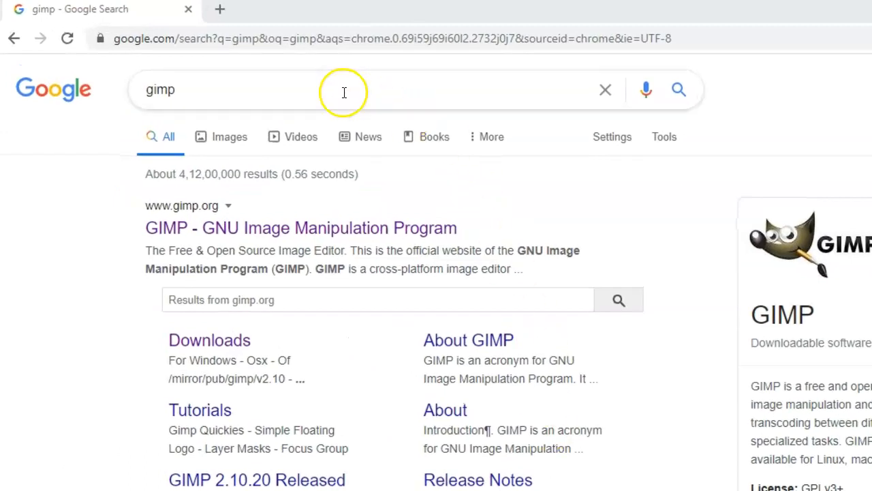
{"action": "left_click", "coordinate": [287, 235]}
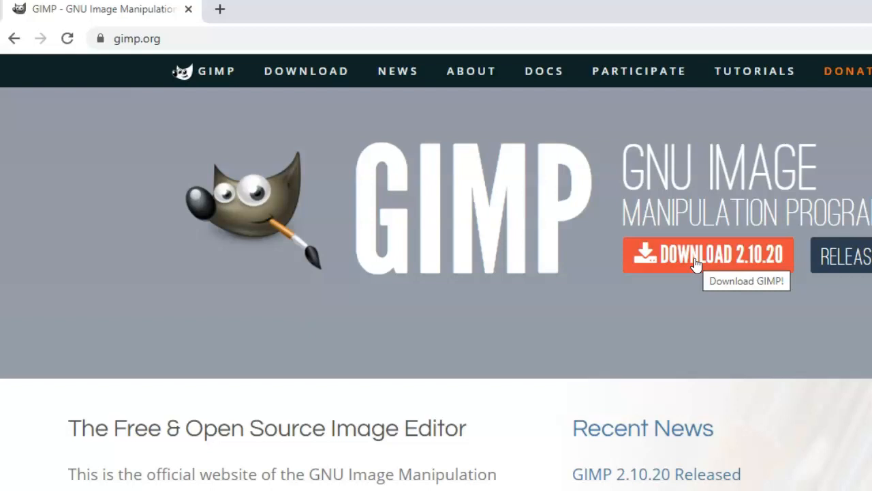
{"action": "left_click", "coordinate": [696, 263]}
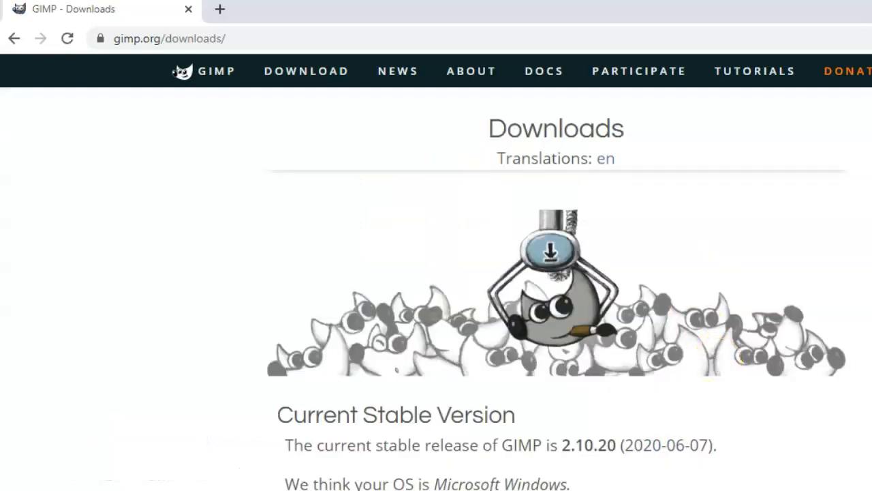
{"action": "scroll", "coordinate": [436, 272], "scroll_direction": "down", "scroll_amount": 5}
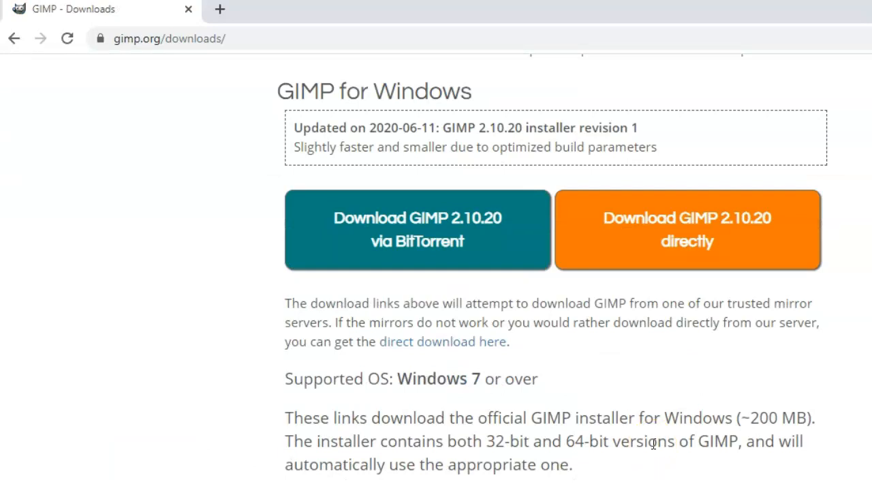
{"action": "scroll", "coordinate": [653, 443], "scroll_direction": "up", "scroll_amount": 1}
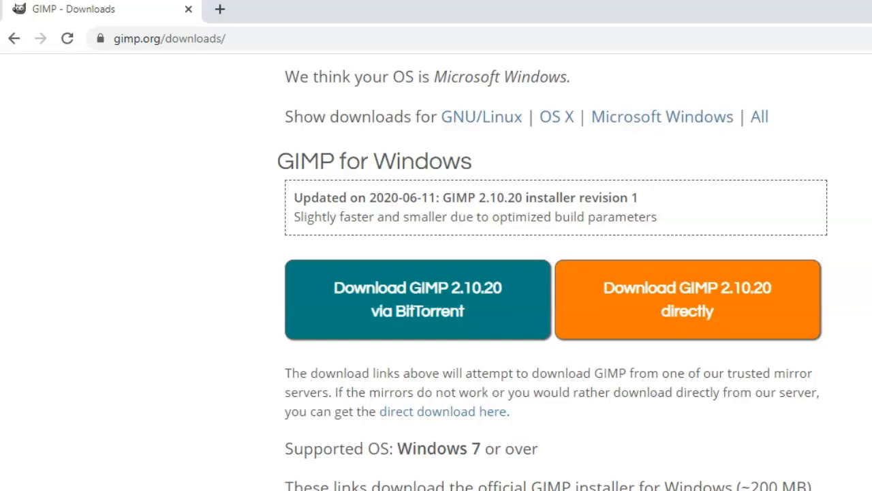
{"action": "left_click", "coordinate": [704, 319]}
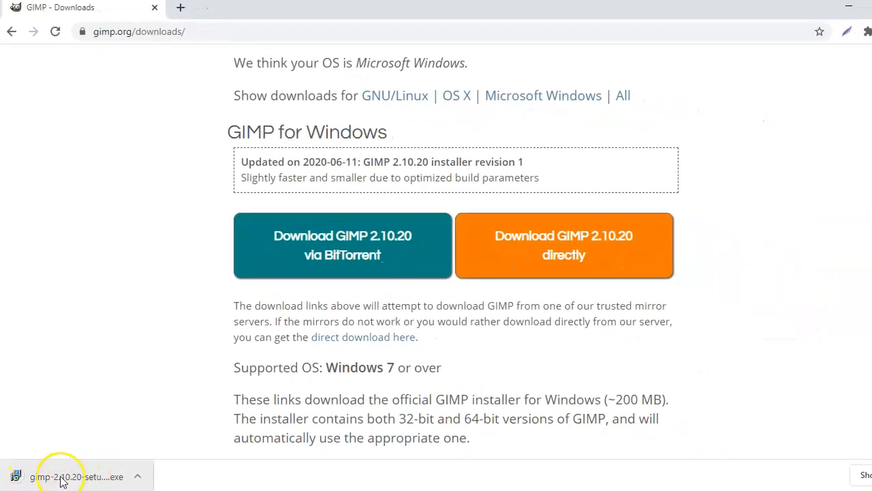
Run the downloaded GIMP installer and complete the setup for all users in English with the standard installation.
{"action": "left_click", "coordinate": [137, 476]}
{"action": "left_click", "coordinate": [173, 430]}
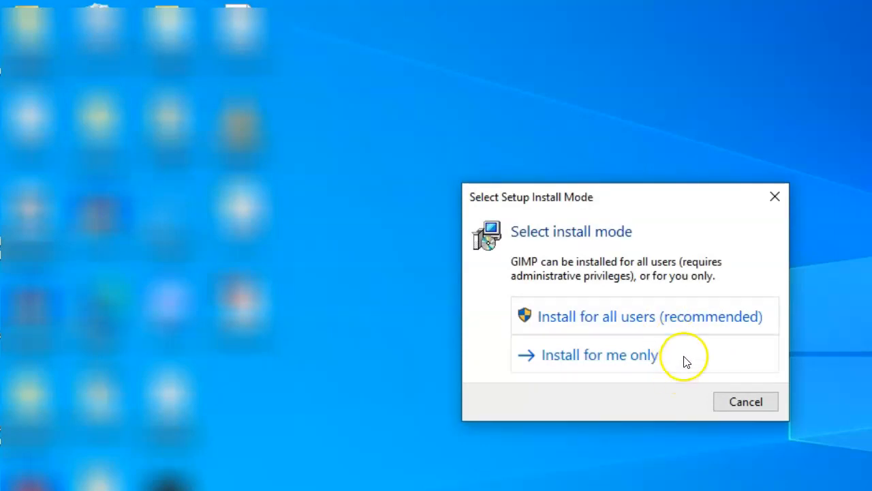
{"action": "left_click", "coordinate": [616, 317]}
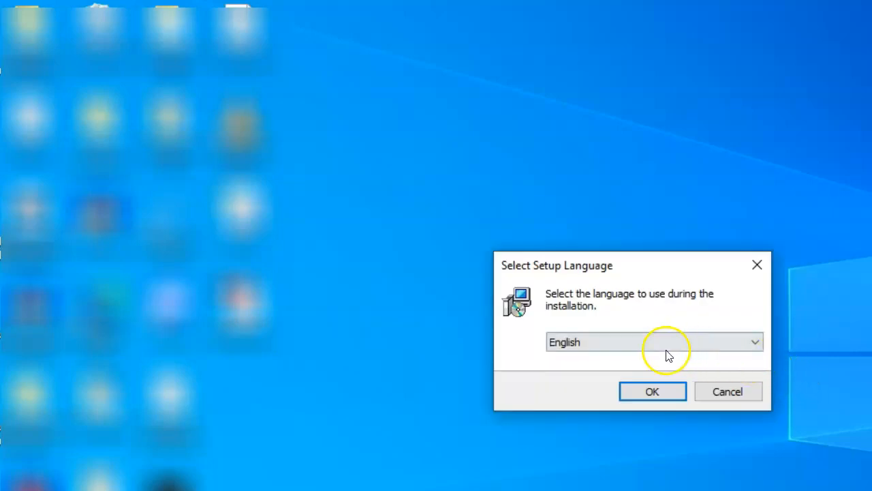
{"action": "left_click", "coordinate": [656, 393]}
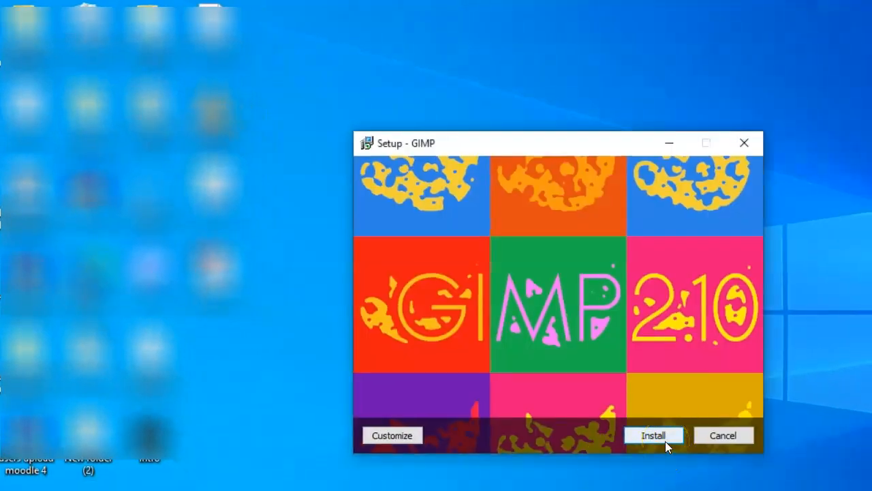
{"action": "left_click", "coordinate": [653, 435]}
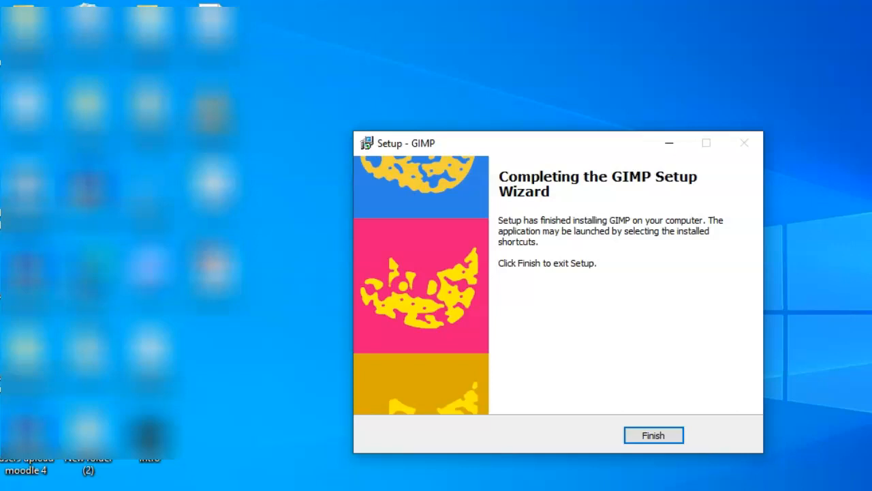
{"action": "left_click", "coordinate": [665, 434]}
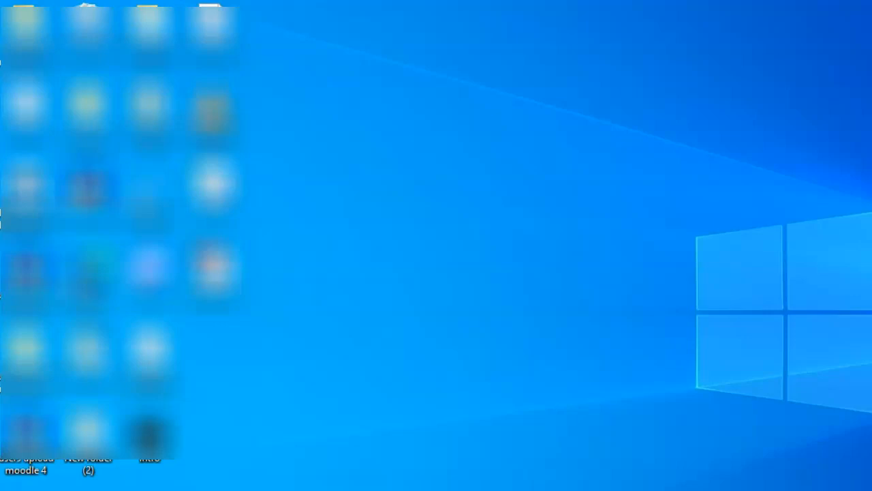
Launch GIMP 2.10.20 and open the recently used image cloud-computing-2153286_640.png.
{"action": "left_click", "coordinate": [119, 170]}
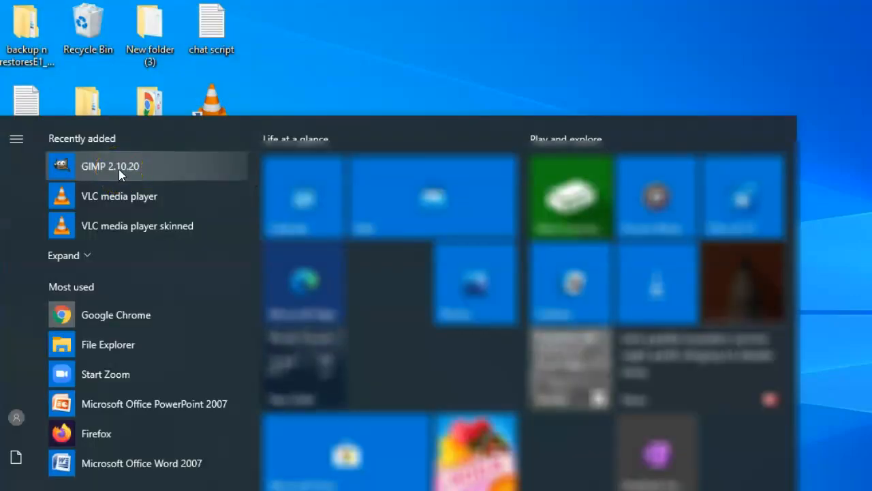
{"action": "left_click", "coordinate": [468, 303]}
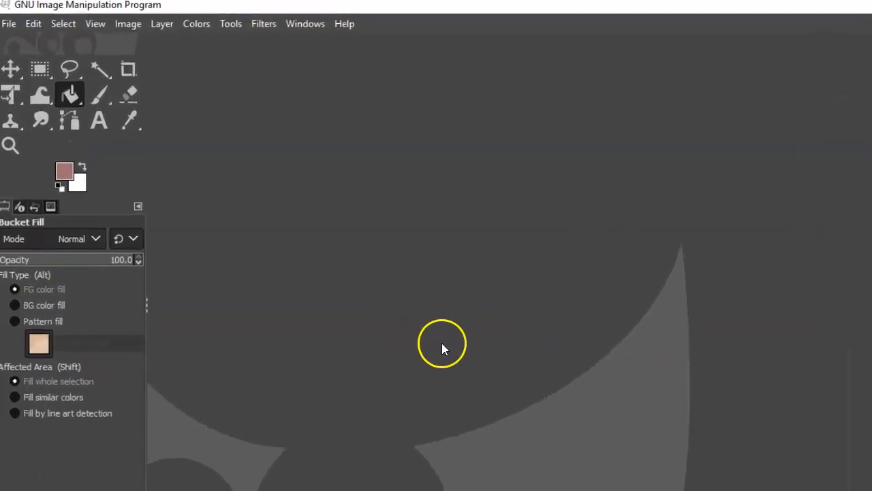
{"action": "left_click", "coordinate": [8, 37]}
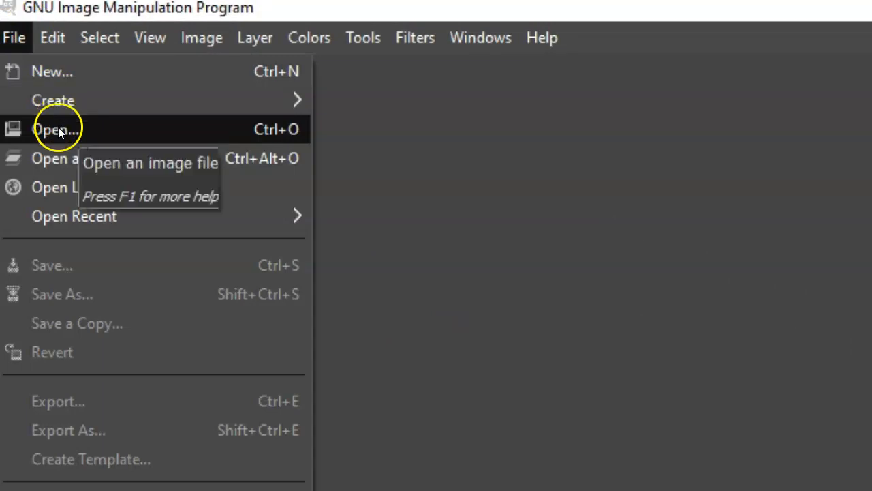
{"action": "left_click", "coordinate": [58, 127]}
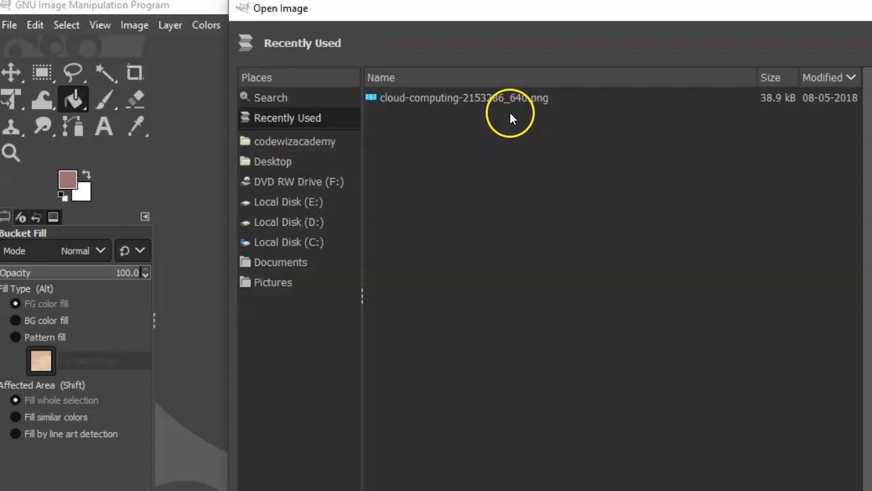
{"action": "left_click", "coordinate": [450, 98]}
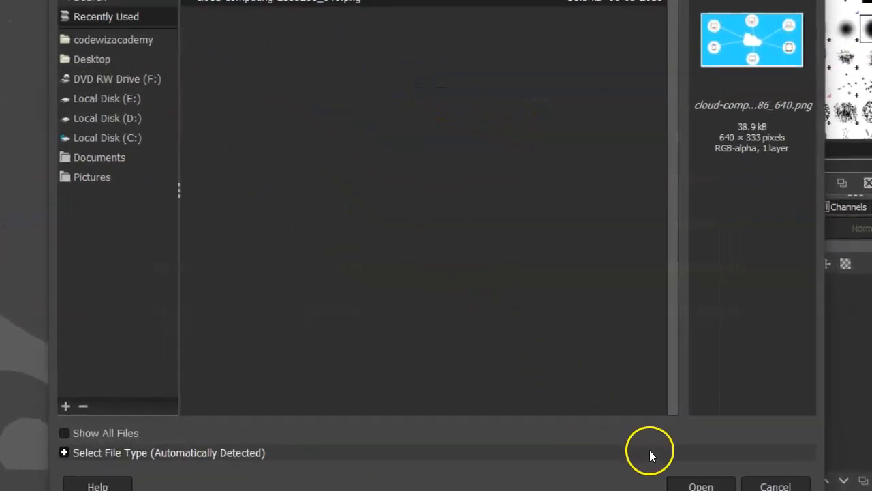
{"action": "left_click", "coordinate": [633, 482]}
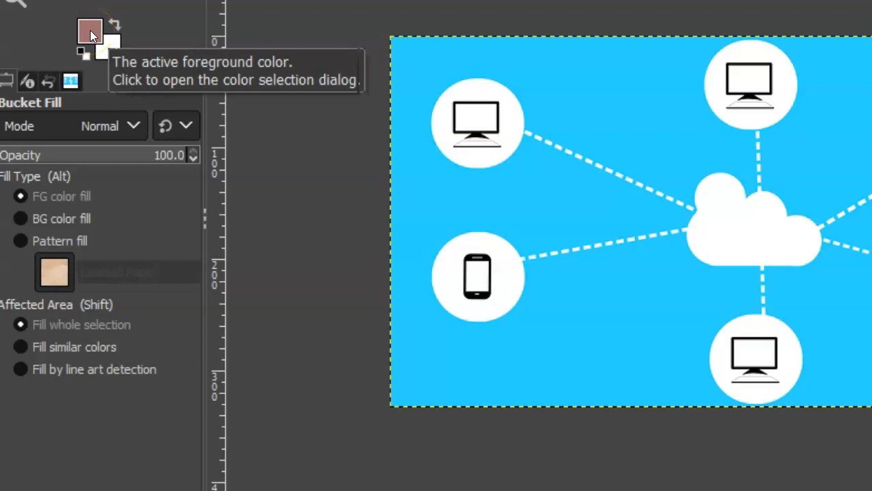
Reset the active colors to the default black and white, and change the foreground color to red ee1e1e.
{"action": "left_click", "coordinate": [81, 53]}
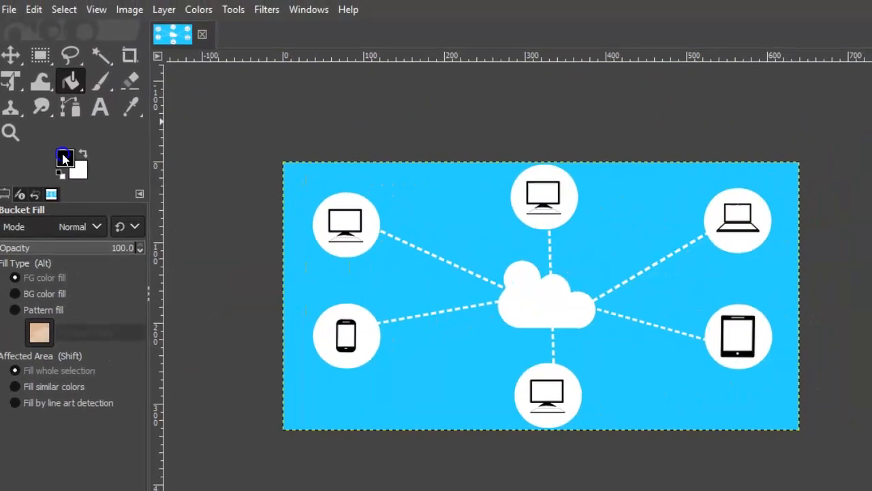
{"action": "left_click", "coordinate": [70, 127]}
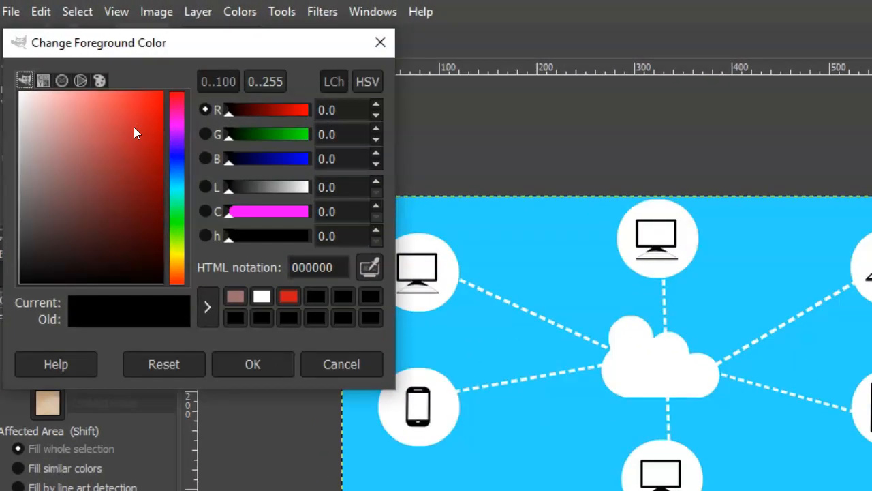
{"action": "left_click", "coordinate": [111, 105]}
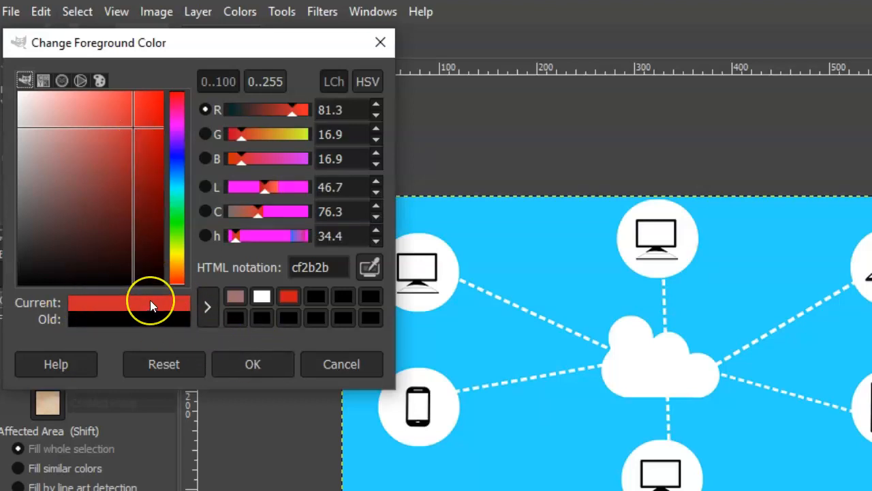
{"action": "left_click_drag", "start_coordinate": [133, 126], "coordinate": [145, 103]}
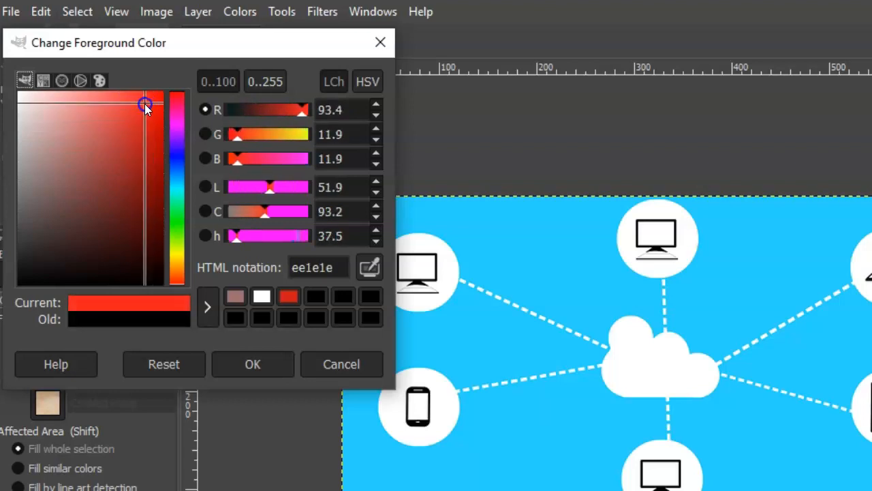
{"action": "left_click", "coordinate": [251, 364]}
Change the background color to the near-black 090808.
{"action": "left_click", "coordinate": [83, 189]}
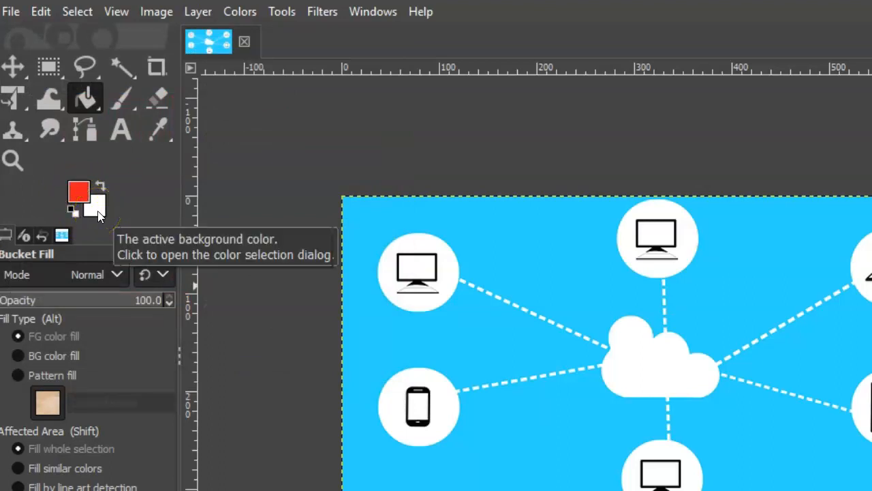
{"action": "left_click", "coordinate": [95, 206]}
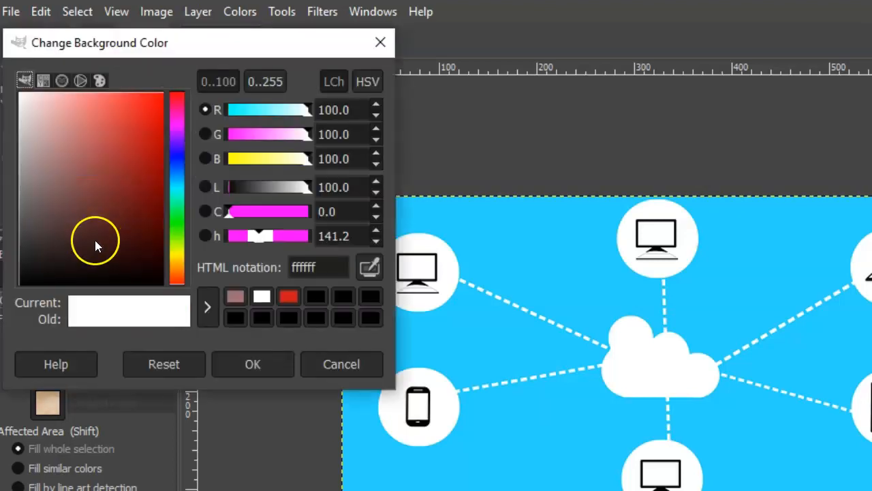
{"action": "left_click_drag", "start_coordinate": [93, 238], "coordinate": [34, 282]}
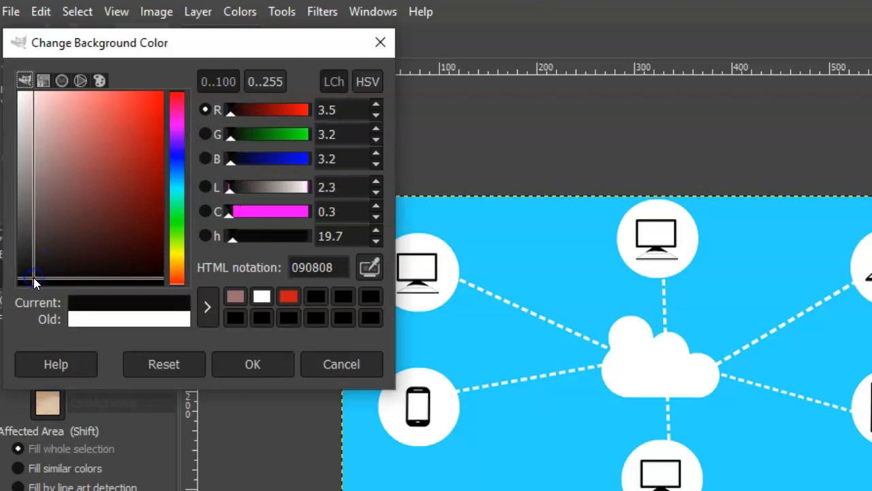
{"action": "left_click", "coordinate": [241, 357]}
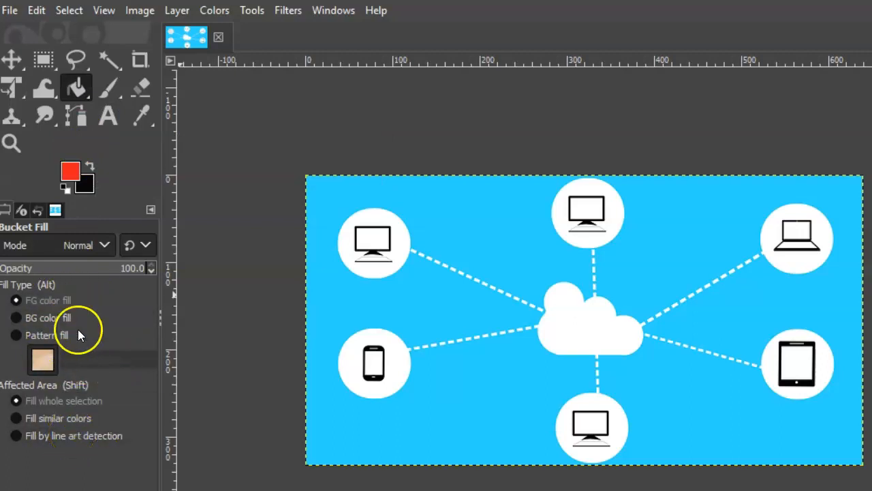
Stamp six red stars around the cloud, between the device icons, using the Paintbrush tool with the Star brush.
{"action": "left_click", "coordinate": [12, 63]}
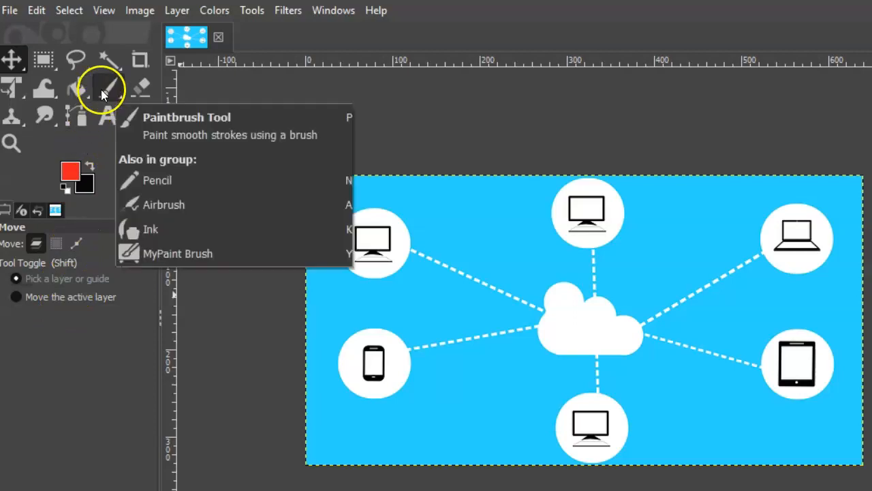
{"action": "left_click", "coordinate": [101, 90]}
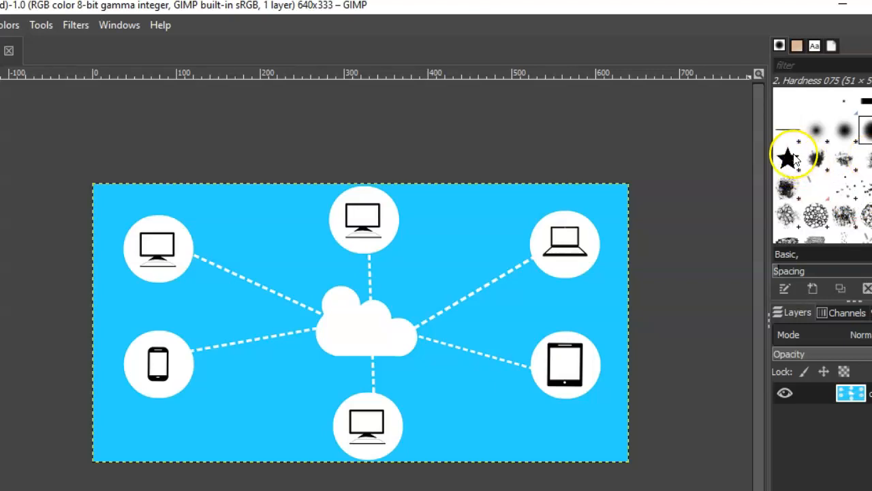
{"action": "left_click", "coordinate": [789, 160]}
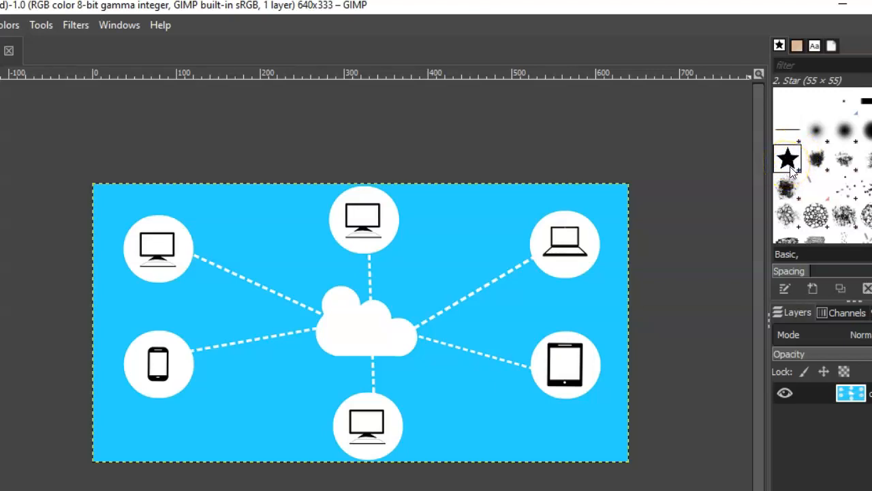
{"action": "left_click", "coordinate": [446, 235]}
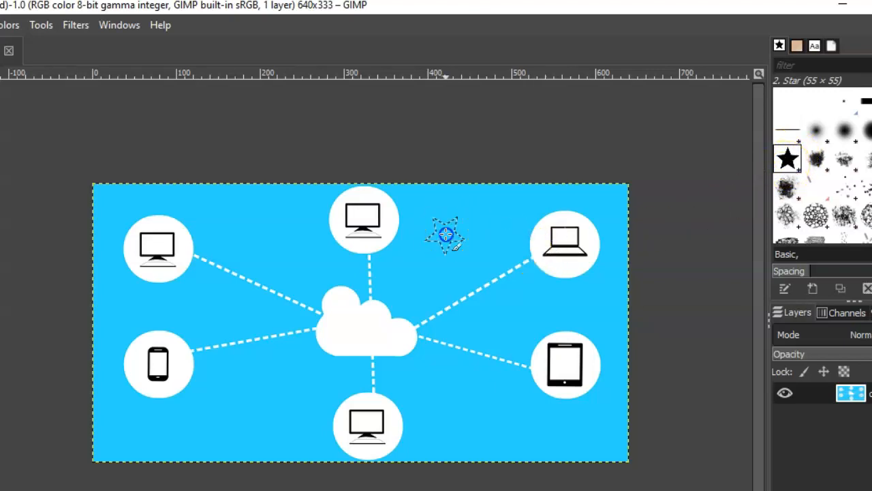
{"action": "left_click", "coordinate": [507, 324]}
{"action": "left_click", "coordinate": [462, 394]}
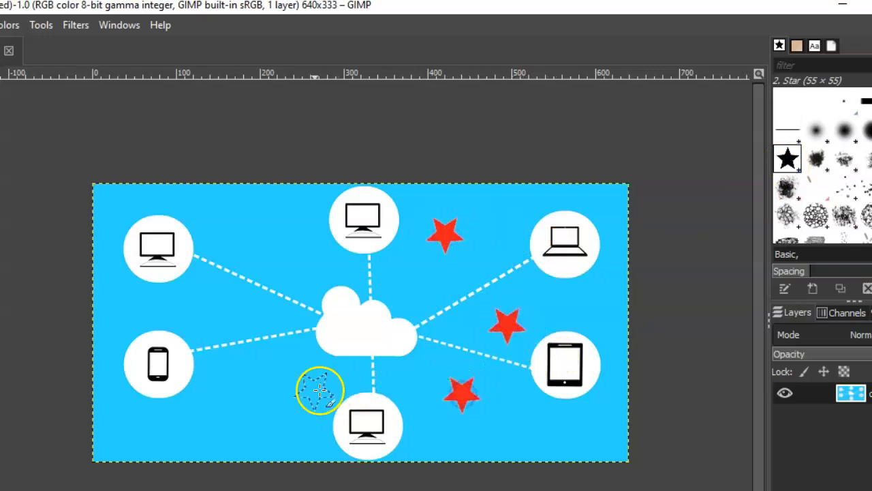
{"action": "left_click", "coordinate": [258, 384]}
{"action": "left_click", "coordinate": [229, 303]}
{"action": "left_click", "coordinate": [275, 225]}
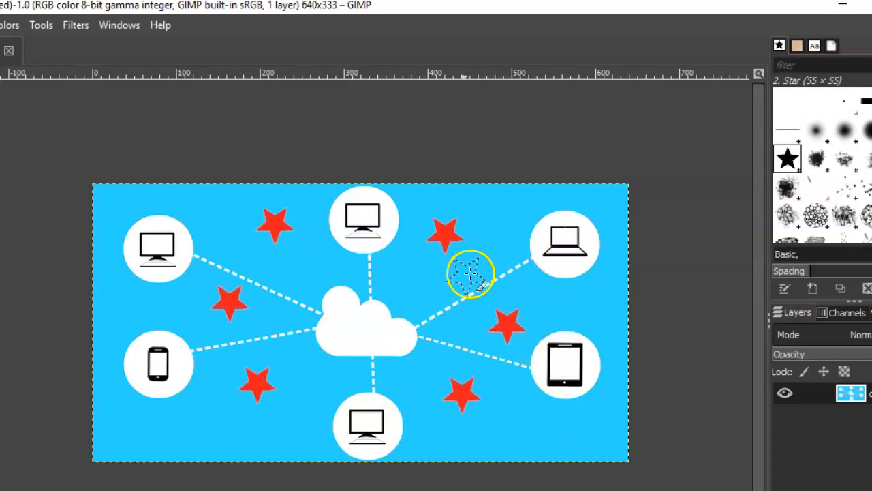
Paint with the Sparks brush, placing three single sparks and one freehand stroke looping around the cloud across the device icons.
{"action": "scroll", "coordinate": [845, 178], "scroll_direction": "down", "scroll_amount": 5}
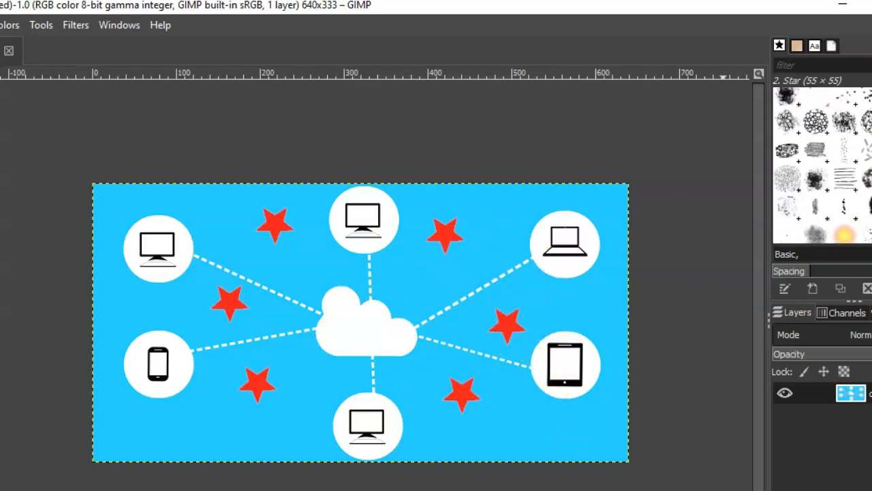
{"action": "left_click", "coordinate": [845, 179]}
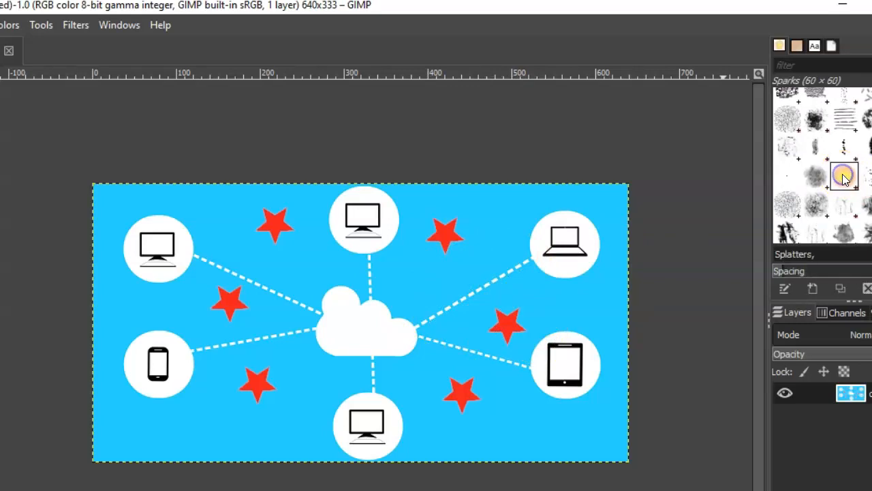
{"action": "left_click", "coordinate": [575, 293]}
{"action": "left_click", "coordinate": [534, 420]}
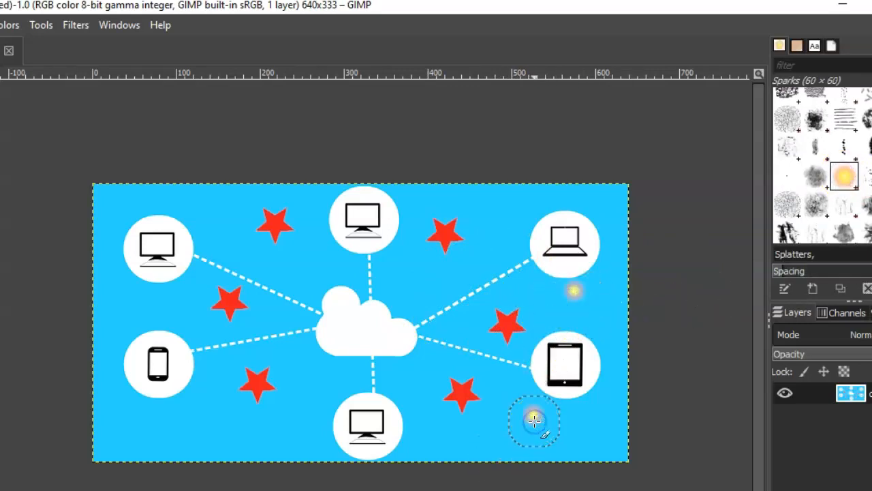
{"action": "left_click", "coordinate": [244, 419]}
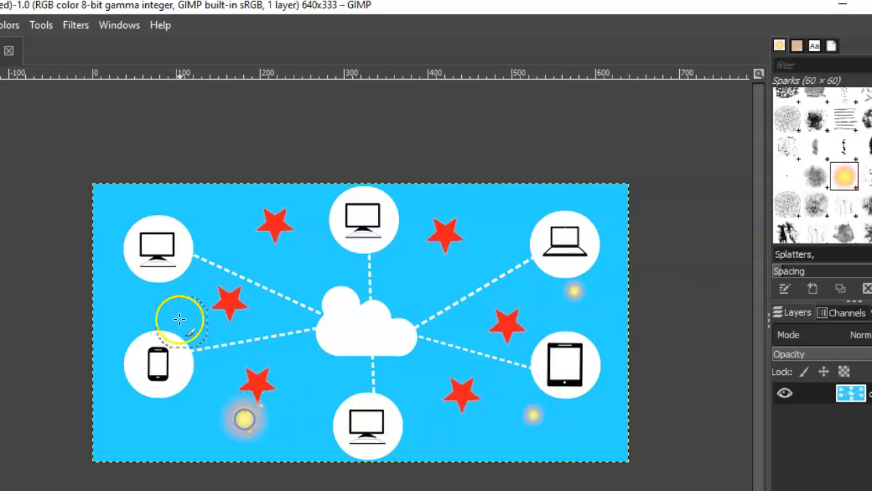
{"action": "mouse_move", "coordinate": [166, 298]}
{"action": "left_mouse_down"}
{"action": "mouse_move", "coordinate": [199, 337]}
{"action": "mouse_move", "coordinate": [189, 401]}
{"action": "mouse_move", "coordinate": [341, 415]}
{"action": "mouse_move", "coordinate": [538, 306]}
{"action": "mouse_move", "coordinate": [360, 214]}
{"action": "mouse_move", "coordinate": [192, 341]}
{"action": "left_mouse_up"}
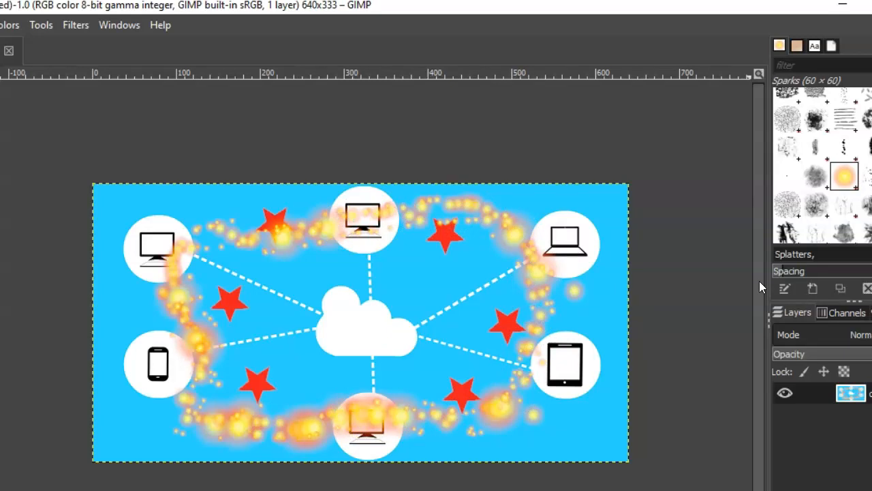
Undo all the spark strokes and the six red star stamps, back to the original cloud image.
{"action": "key", "text": "ctrl+z"}
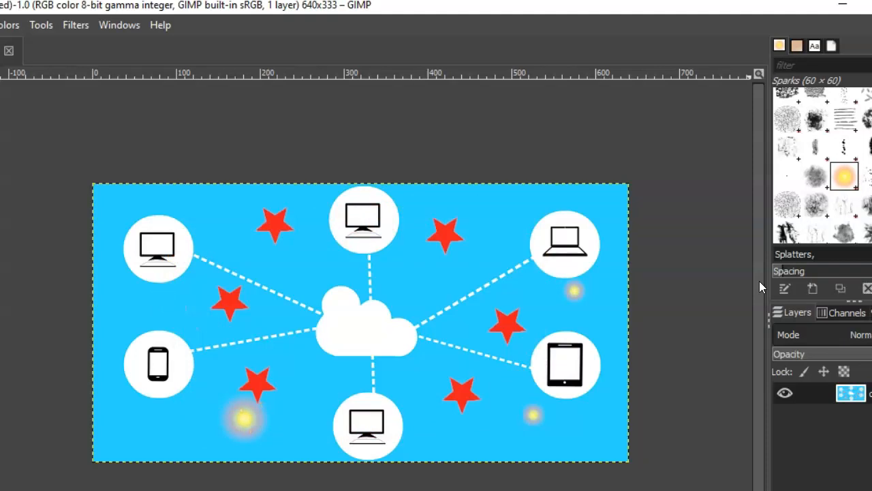
{"action": "key", "text": "ctrl+z"}
{"action": "key", "text": "ctrl+z"}
{"action": "key", "text": "ctrl+z"}
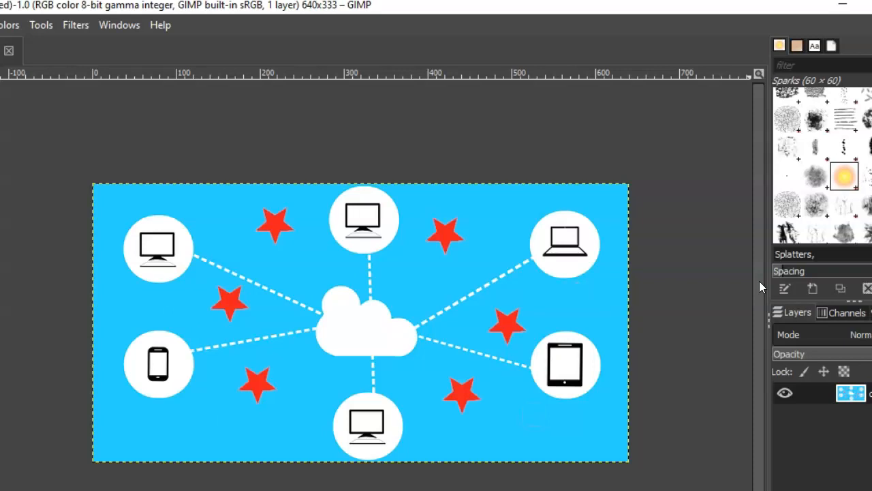
{"action": "key", "text": "ctrl+z"}
{"action": "key", "text": "ctrl+z"}
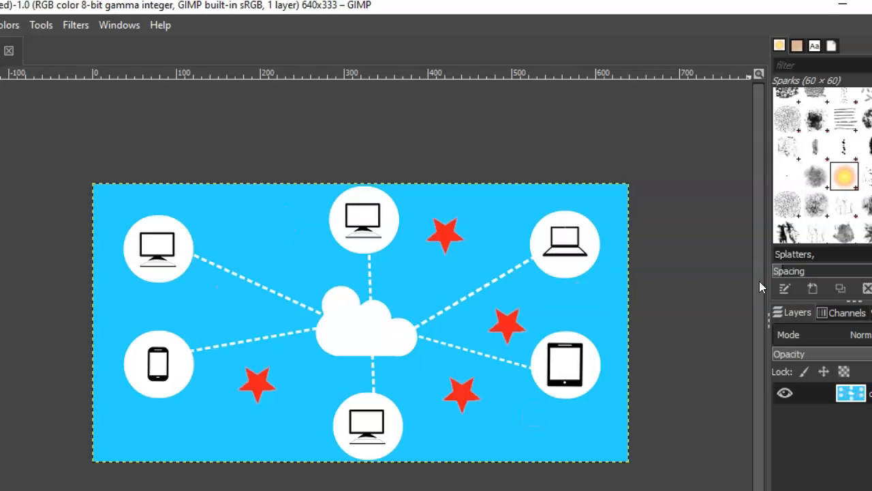
{"action": "key", "text": "ctrl+z"}
{"action": "key", "text": "ctrl+z"}
{"action": "key", "text": "ctrl+z"}
{"action": "key", "text": "ctrl+z"}
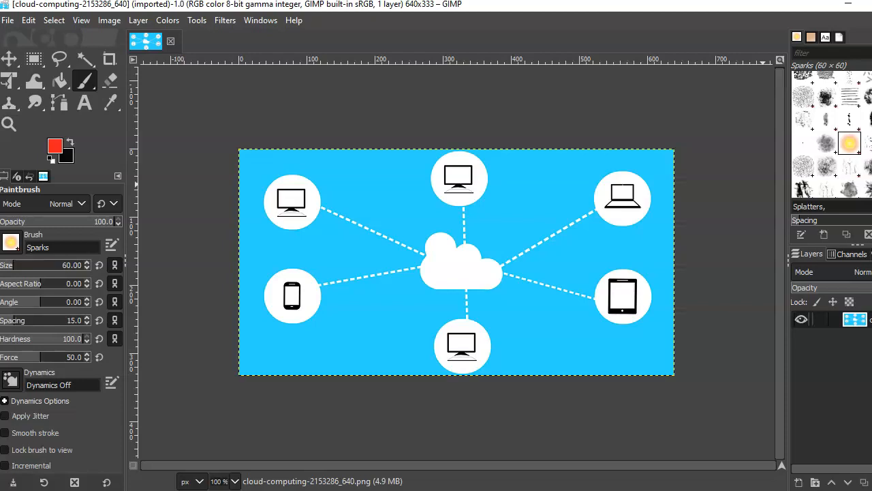
Add a new 640 × 333 px layer filled with transparency above the cloud image.
{"action": "left_click", "coordinate": [861, 375]}
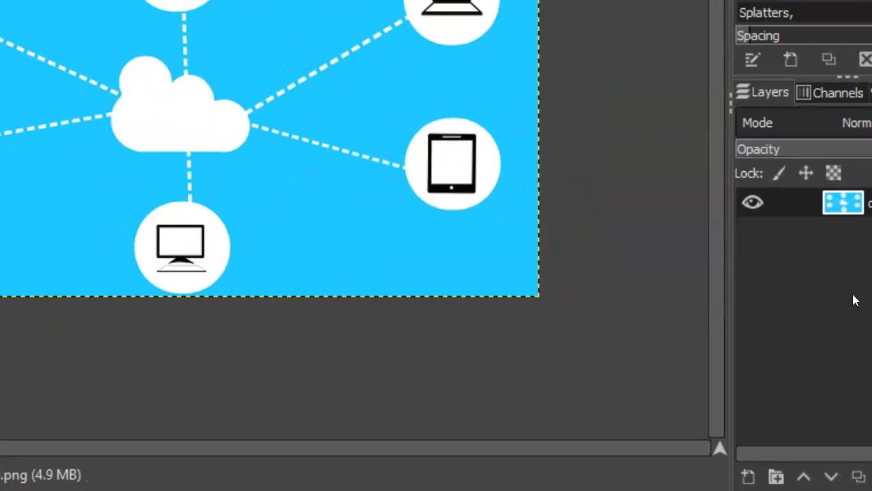
{"action": "left_click", "coordinate": [790, 385]}
{"action": "left_click", "coordinate": [748, 475]}
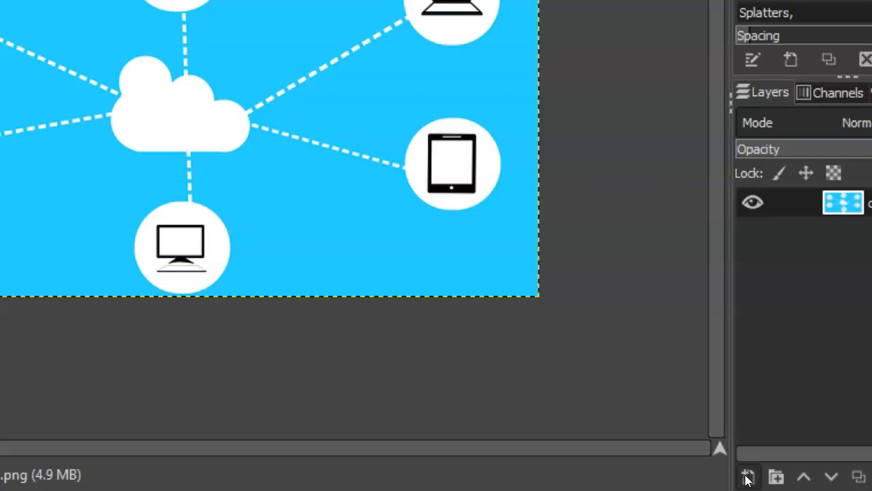
{"action": "left_click", "coordinate": [748, 477]}
{"action": "left_click", "coordinate": [741, 441]}
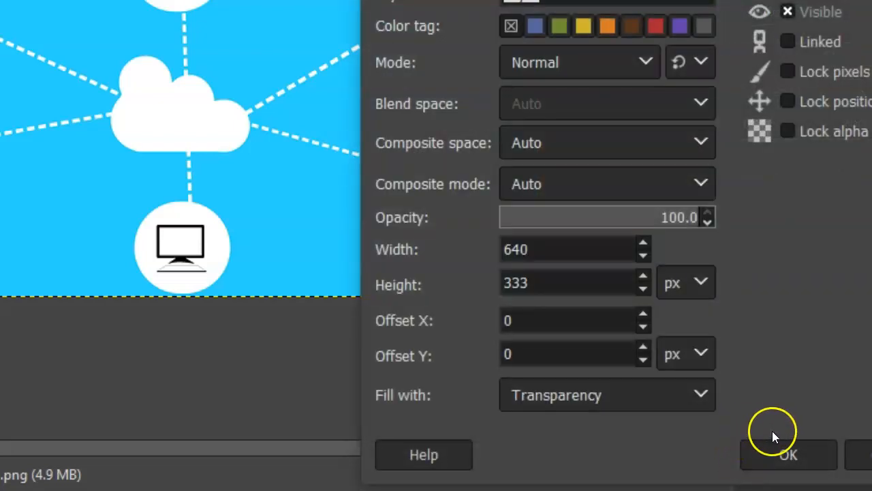
{"action": "left_click", "coordinate": [772, 456]}
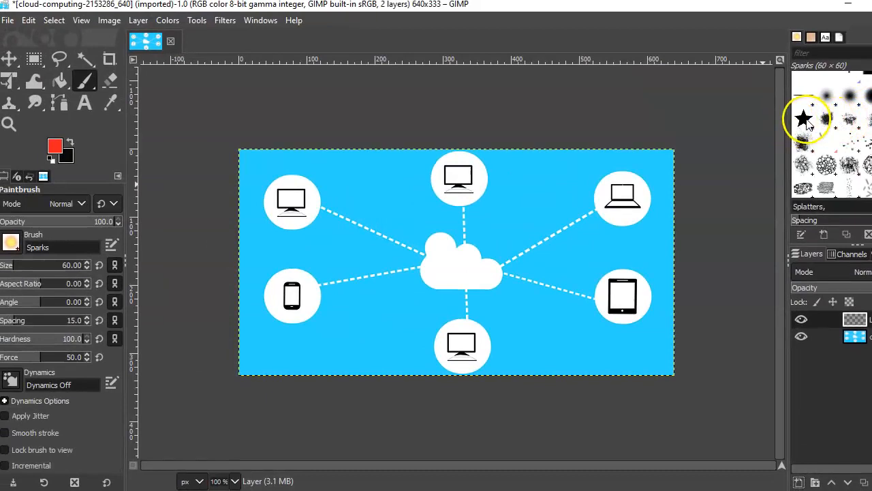
Stamp five separate red stars around the cloud on the new layer using the 2. Star brush.
{"action": "left_click", "coordinate": [806, 120]}
{"action": "left_click", "coordinate": [535, 203]}
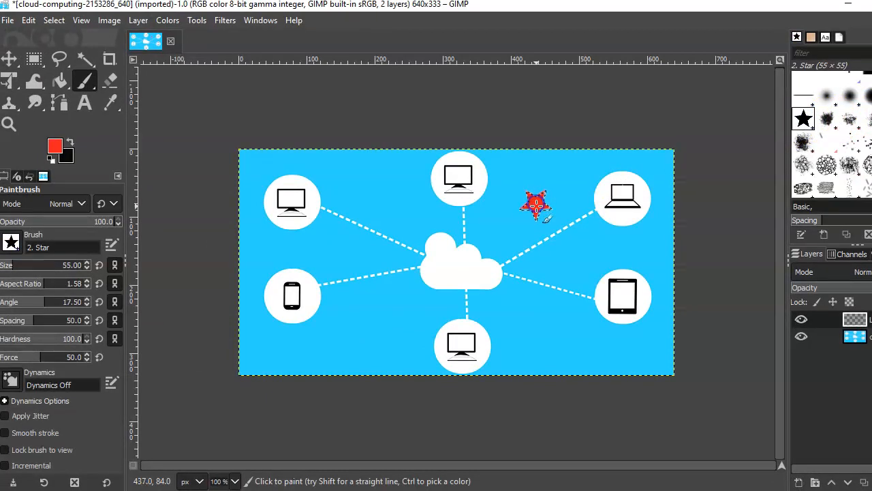
{"action": "left_click", "coordinate": [568, 265]}
{"action": "left_click", "coordinate": [532, 318]}
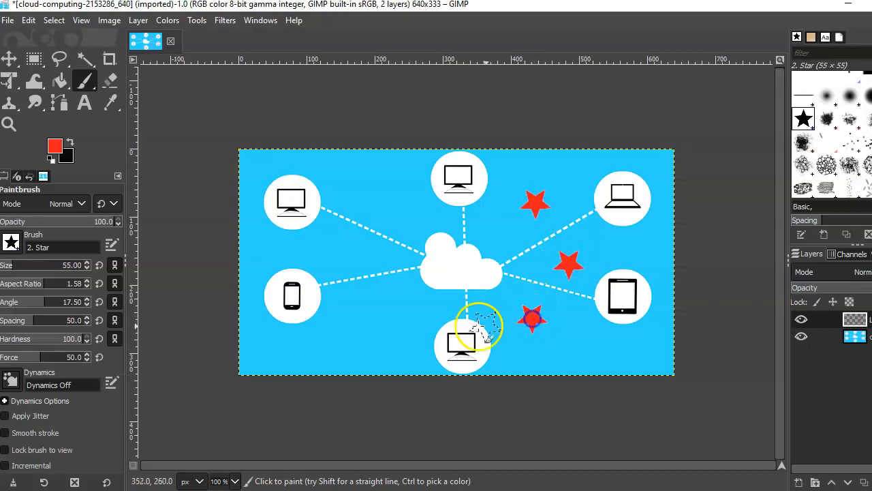
{"action": "left_click", "coordinate": [385, 318]}
{"action": "left_click", "coordinate": [342, 256]}
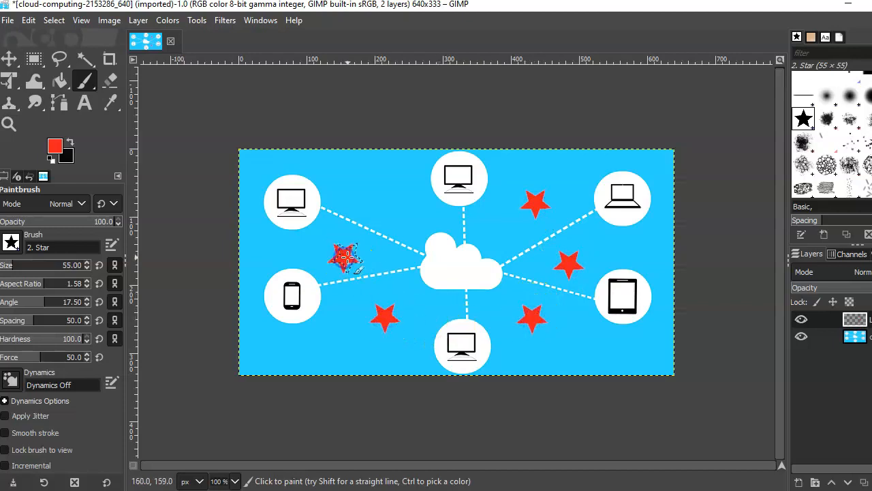
Add a second transparent layer and paint a short diagonal stroke of overlapping red stars between the upper-left and top computer icons.
{"action": "left_click", "coordinate": [800, 481]}
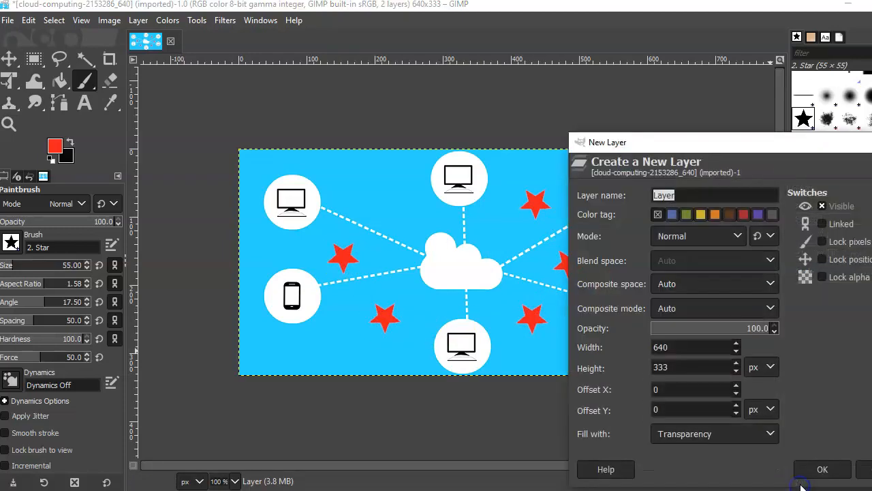
{"action": "left_click", "coordinate": [823, 469]}
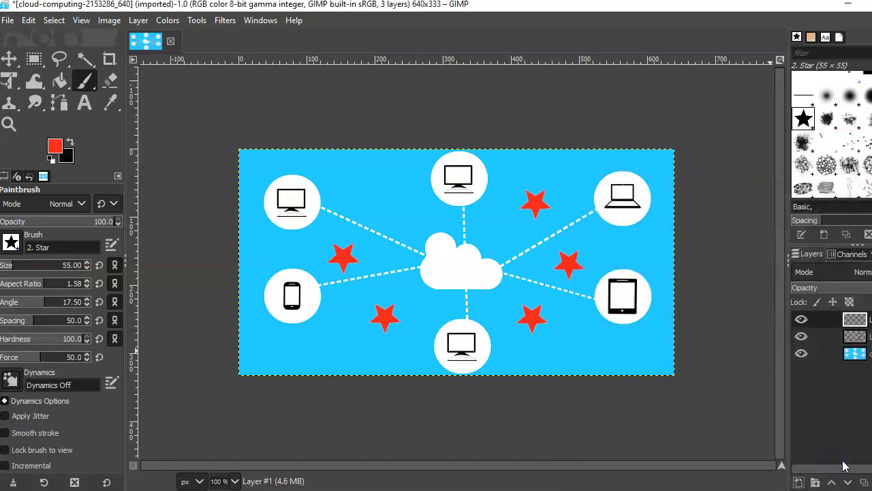
{"action": "left_click_drag", "start_coordinate": [355, 177], "coordinate": [405, 217]}
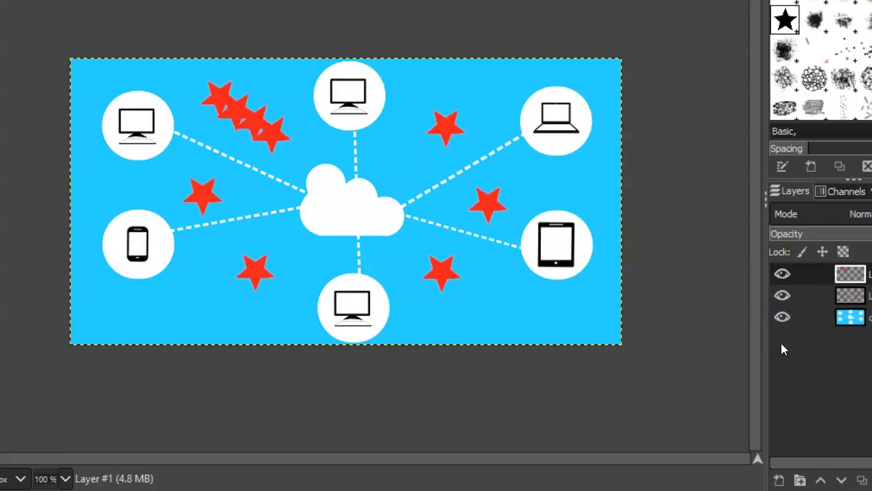
Hide and show the separate-stars layer, the star-stroke layer and the background image layer in turn to compare their contents.
{"action": "left_click", "coordinate": [781, 296]}
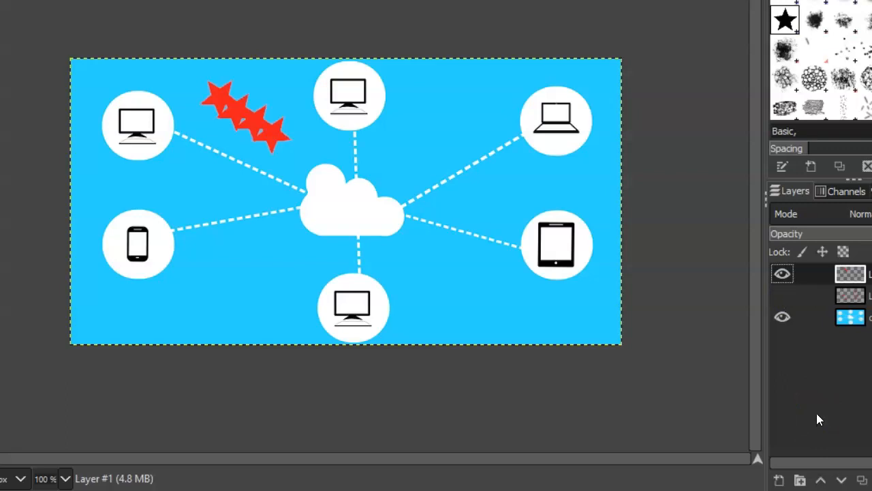
{"action": "left_click", "coordinate": [781, 296]}
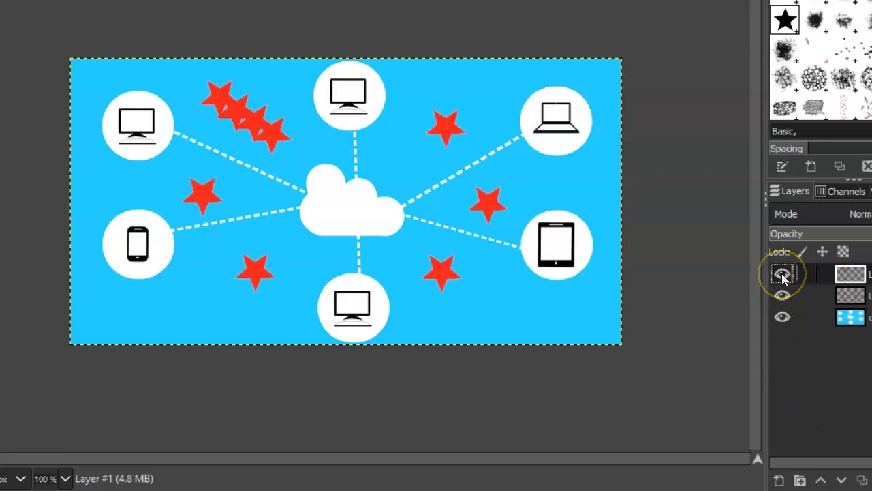
{"action": "left_click", "coordinate": [782, 274]}
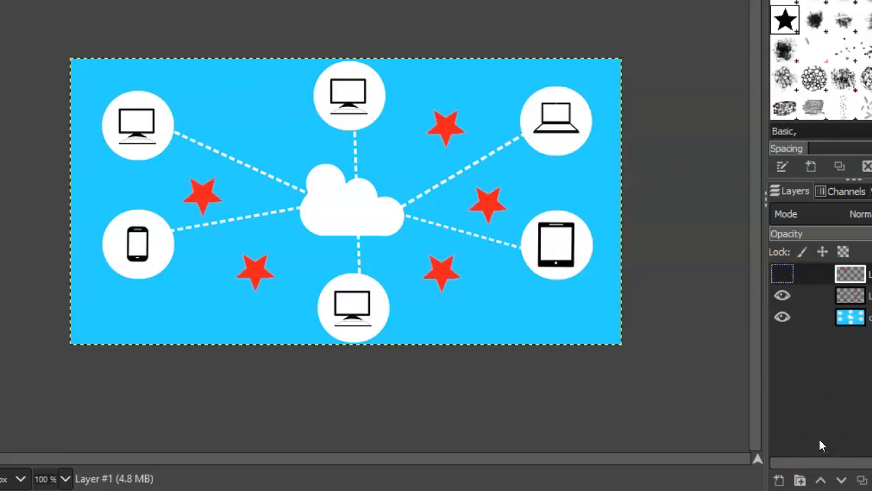
{"action": "left_click", "coordinate": [782, 275]}
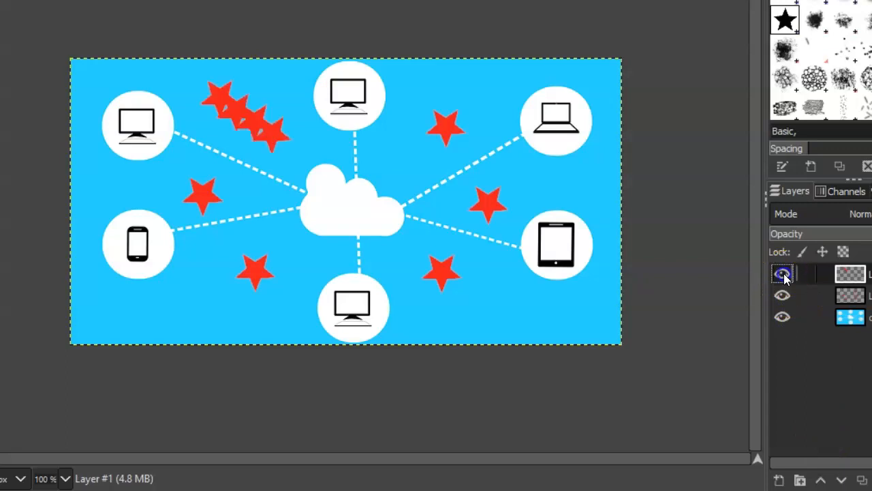
{"action": "left_click", "coordinate": [782, 317]}
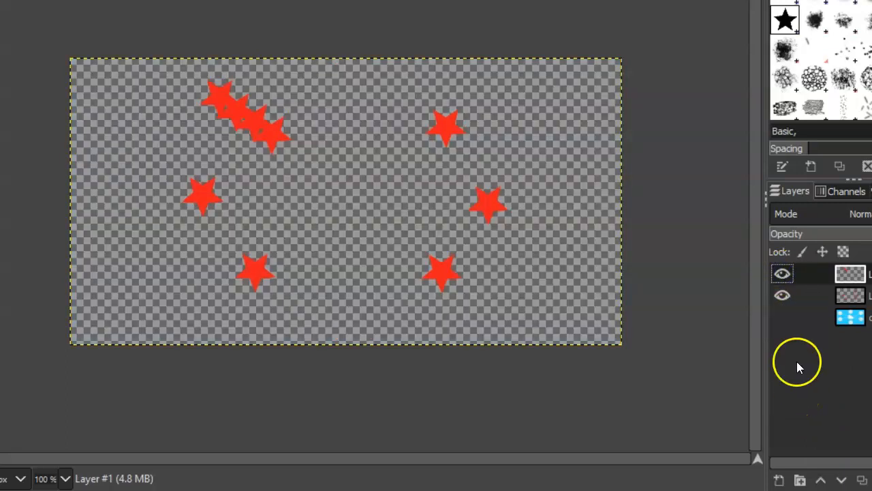
{"action": "left_click", "coordinate": [783, 318]}
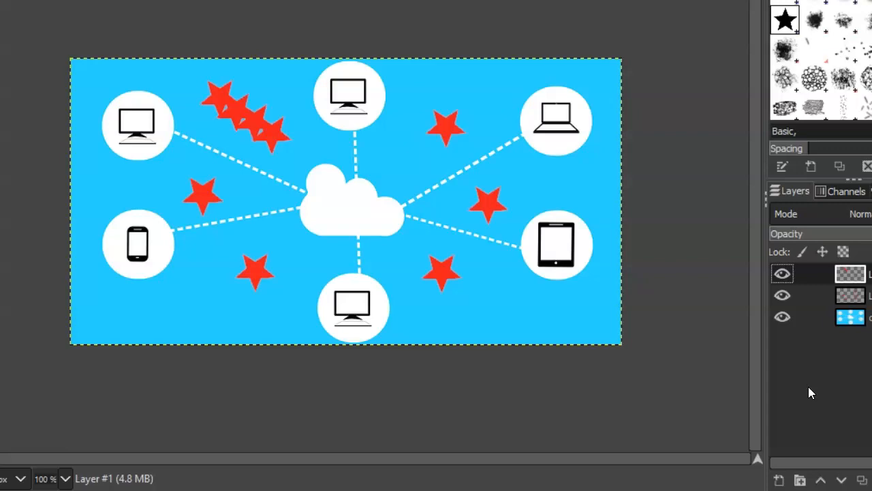
Delete both star layers, keeping only the original cloud image layer.
{"action": "left_click", "coordinate": [871, 417]}
{"action": "right_click", "coordinate": [852, 295]}
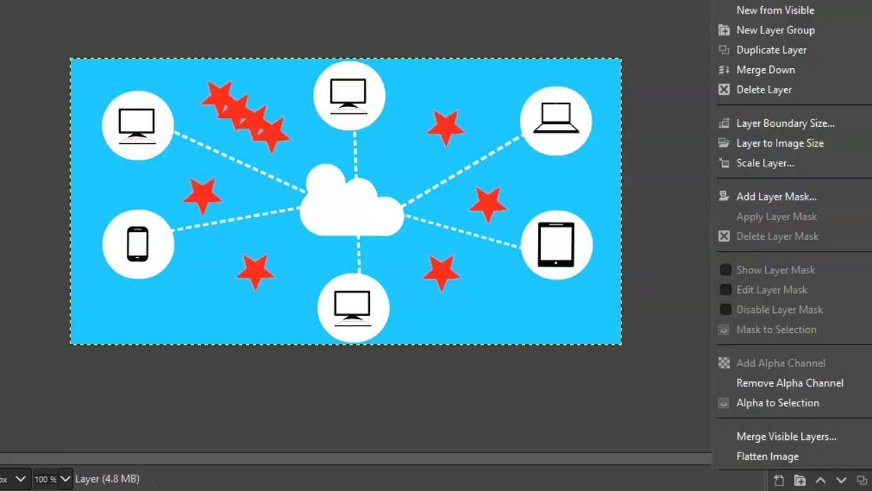
{"action": "left_click", "coordinate": [762, 88]}
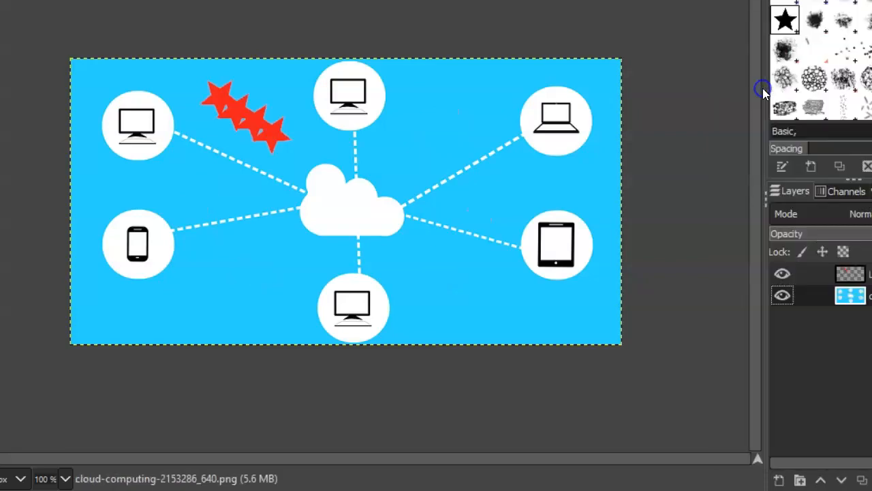
{"action": "right_click", "coordinate": [860, 219]}
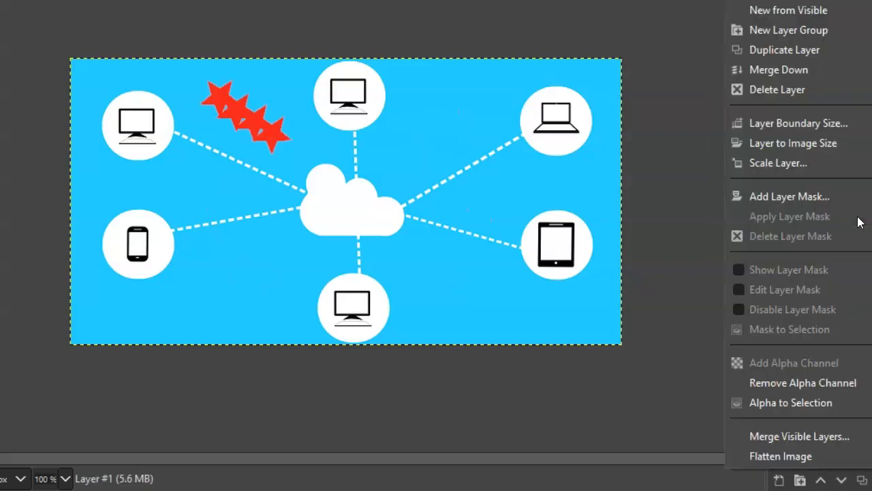
{"action": "left_click", "coordinate": [794, 89]}
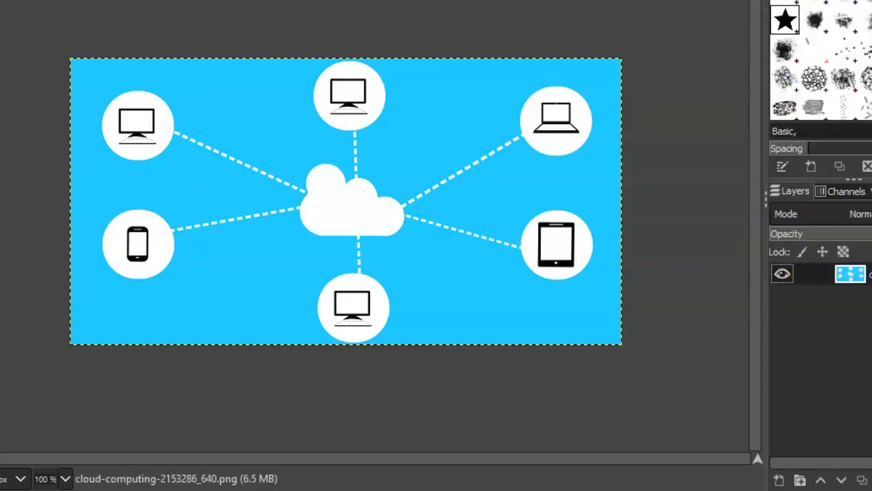
{"action": "left_click", "coordinate": [858, 401]}
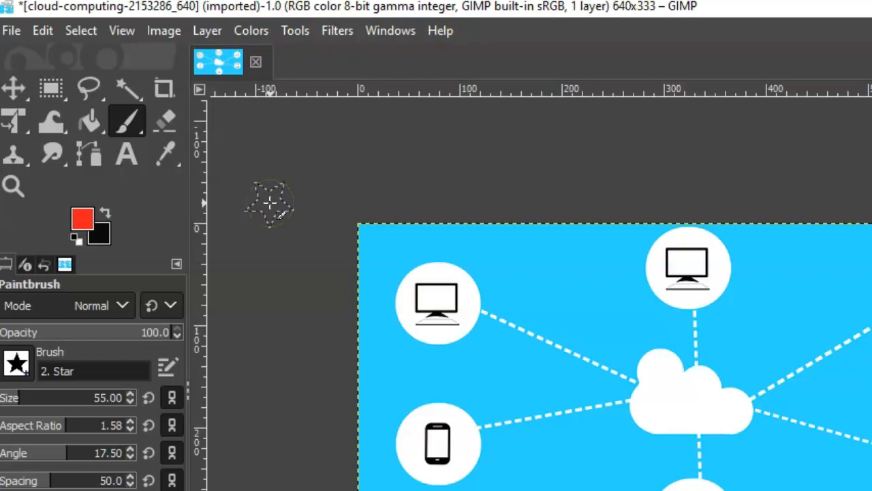
Start scaling the whole image and review the available interpolation methods, keeping Cubic.
{"action": "left_click", "coordinate": [157, 31]}
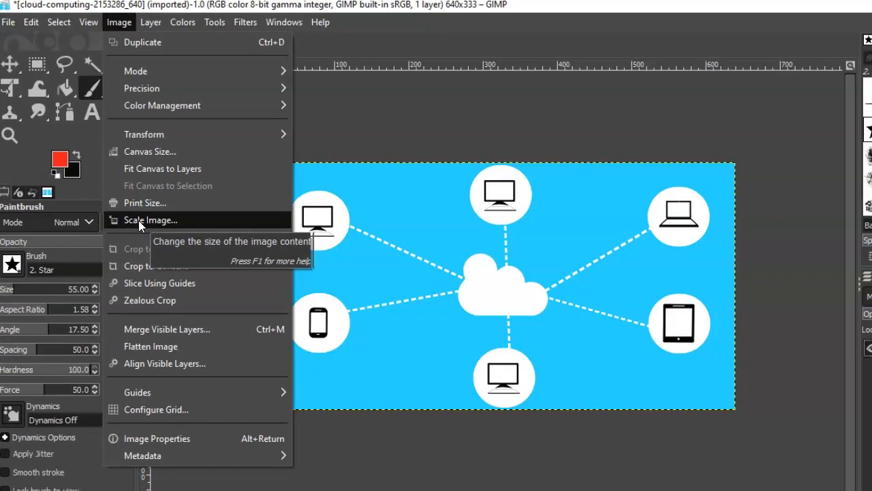
{"action": "left_click", "coordinate": [139, 220]}
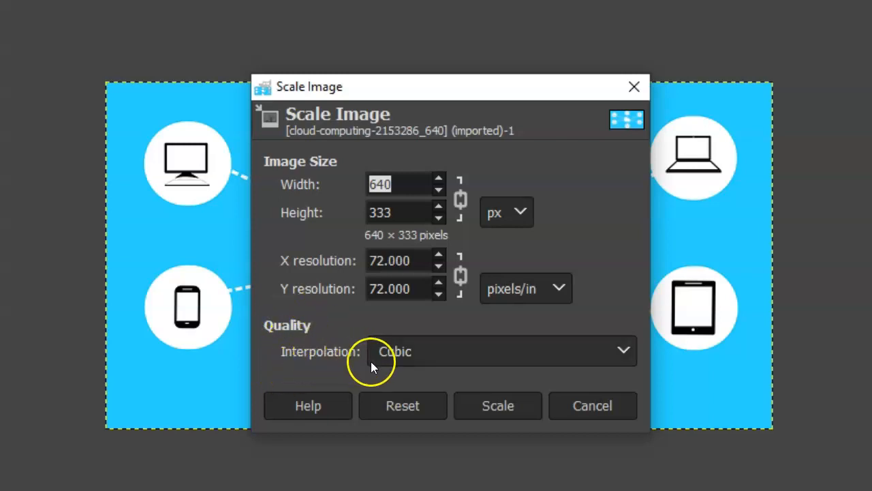
{"action": "left_click", "coordinate": [507, 352]}
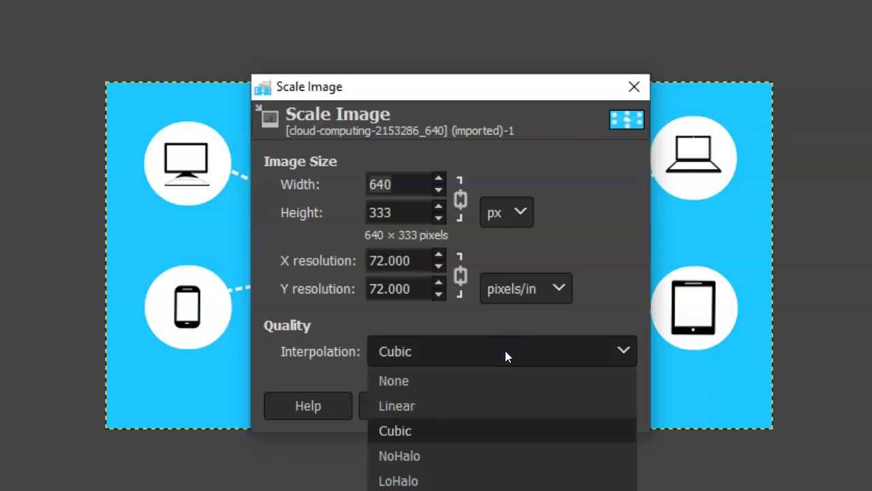
{"action": "left_click", "coordinate": [505, 351]}
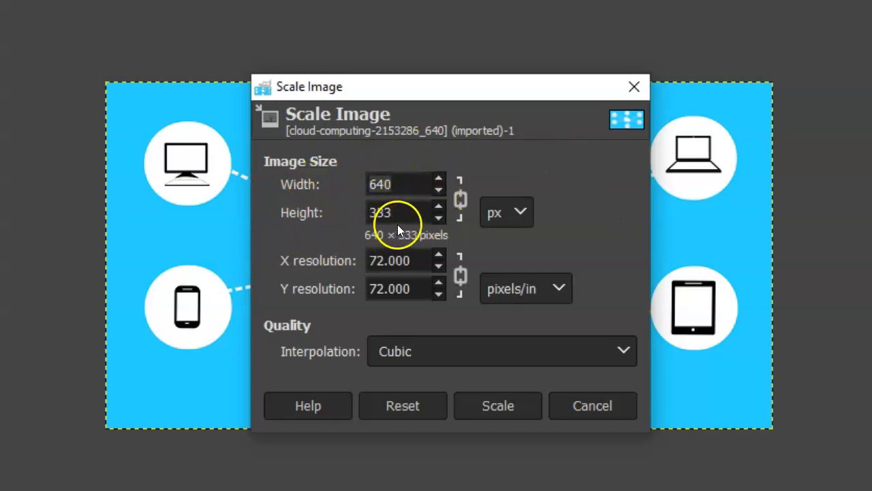
Scale the image to 500 px wide, keeping width and height linked so the proportions are preserved.
{"action": "left_click_drag", "start_coordinate": [392, 175], "coordinate": [281, 182]}
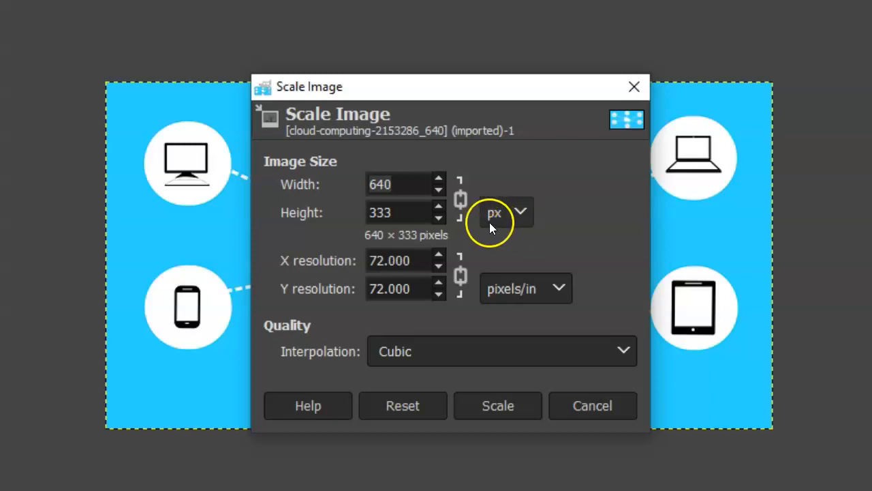
{"action": "left_click_drag", "start_coordinate": [369, 184], "coordinate": [390, 190]}
{"action": "left_click", "coordinate": [460, 197]}
{"action": "double_click", "coordinate": [400, 184]}
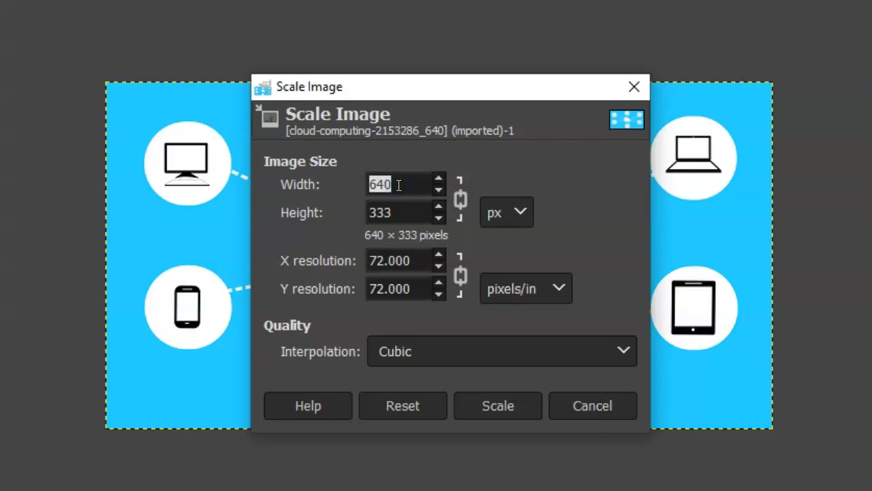
{"action": "type", "text": "500"}
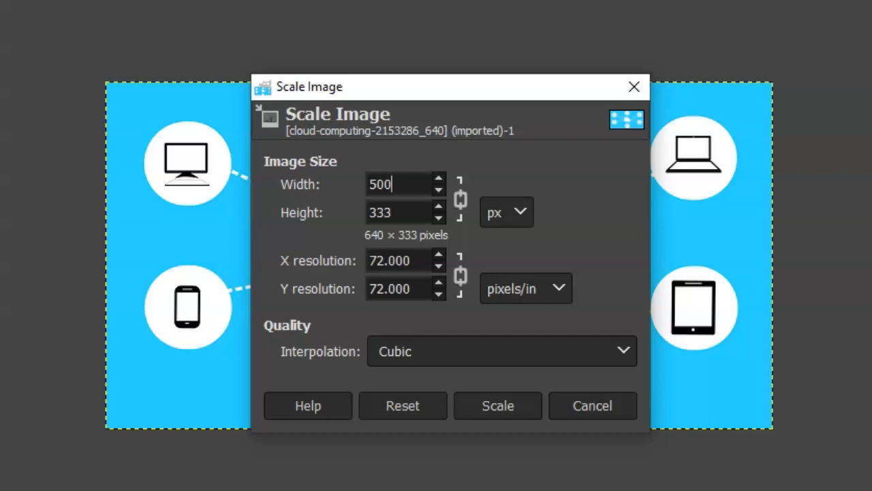
{"action": "left_click", "coordinate": [416, 210]}
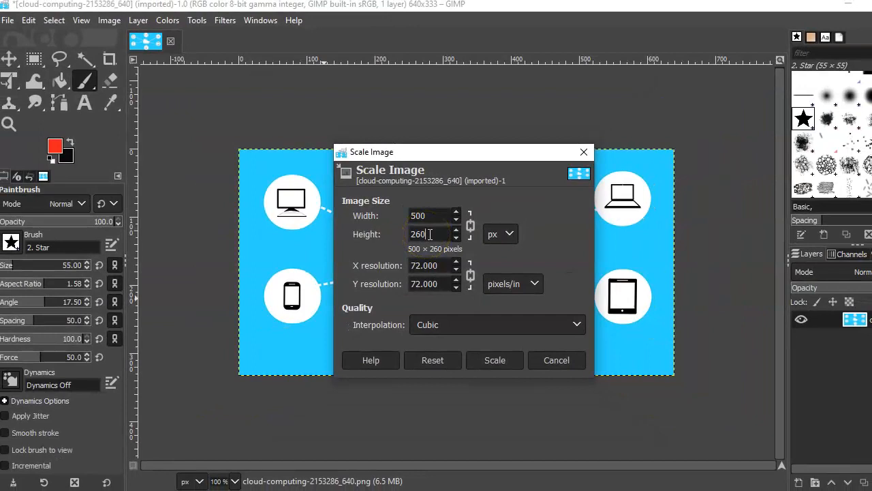
{"action": "left_click", "coordinate": [471, 233]}
{"action": "left_click", "coordinate": [490, 361]}
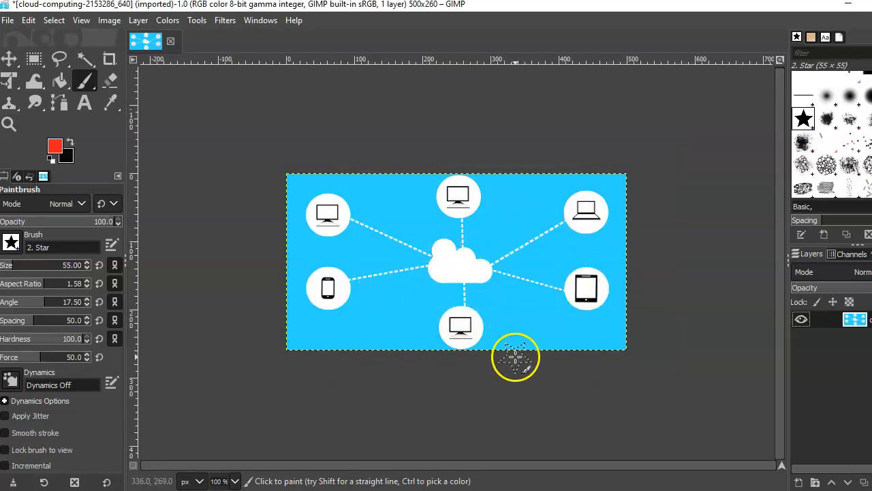
Scale the image to 600 × 260 pixels with width and height unlinked, and undo that scaling.
{"action": "left_click", "coordinate": [109, 19]}
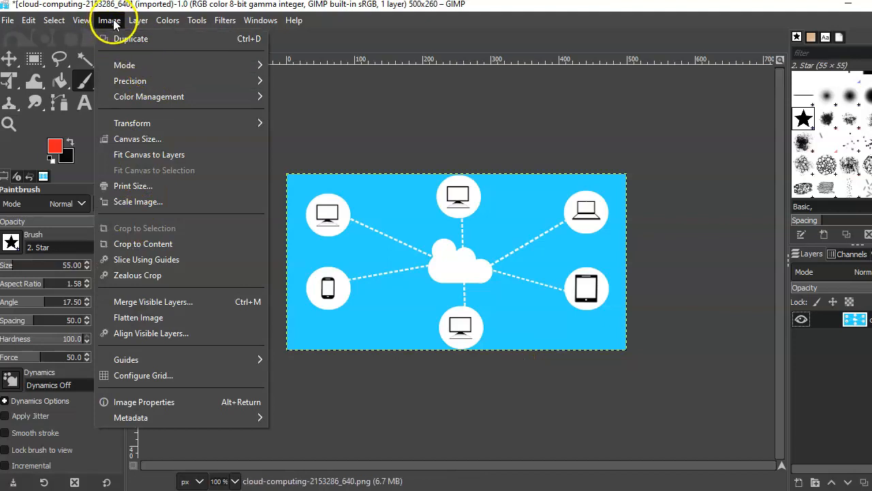
{"action": "left_click", "coordinate": [143, 206]}
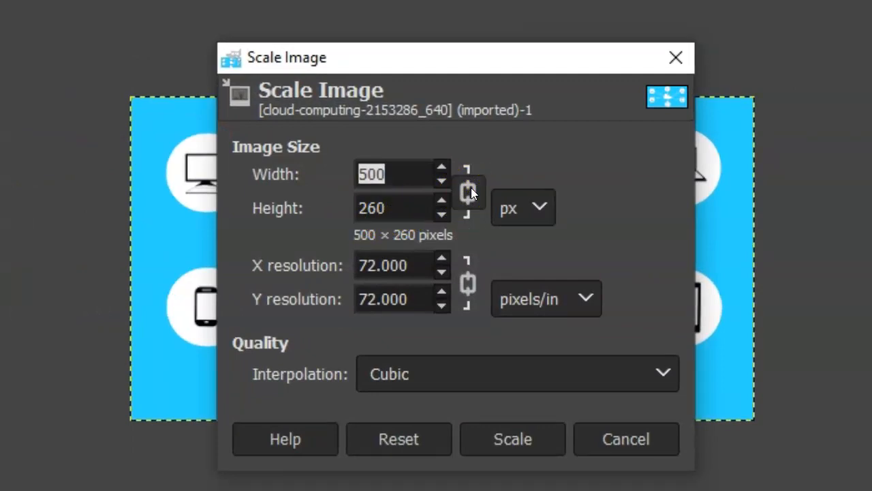
{"action": "left_click", "coordinate": [469, 192]}
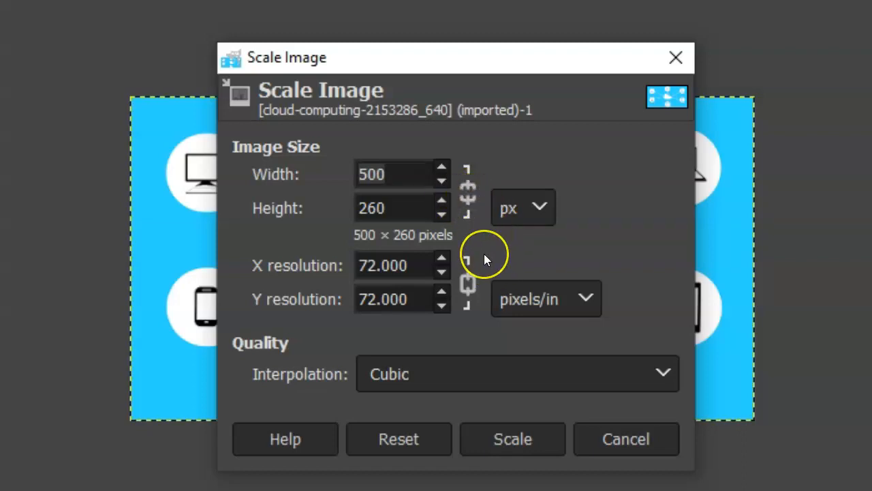
{"action": "left_click", "coordinate": [398, 174]}
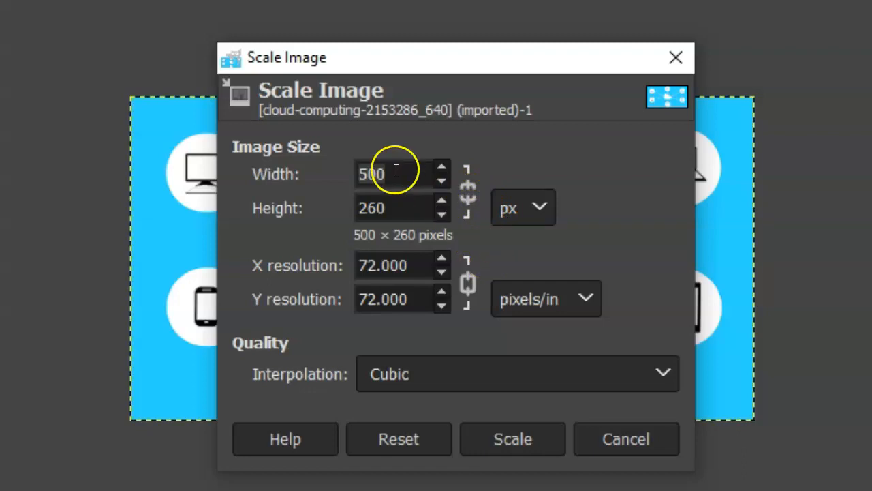
{"action": "left_click_drag", "start_coordinate": [395, 170], "coordinate": [356, 172]}
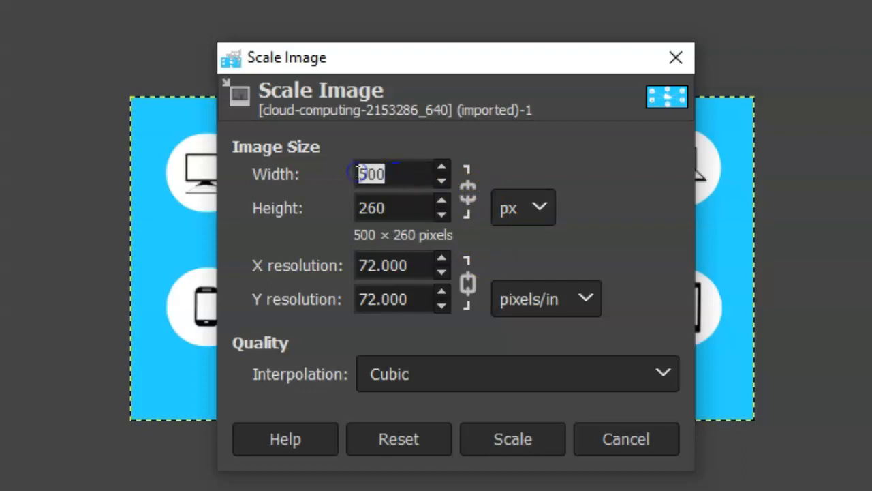
{"action": "type", "text": "600"}
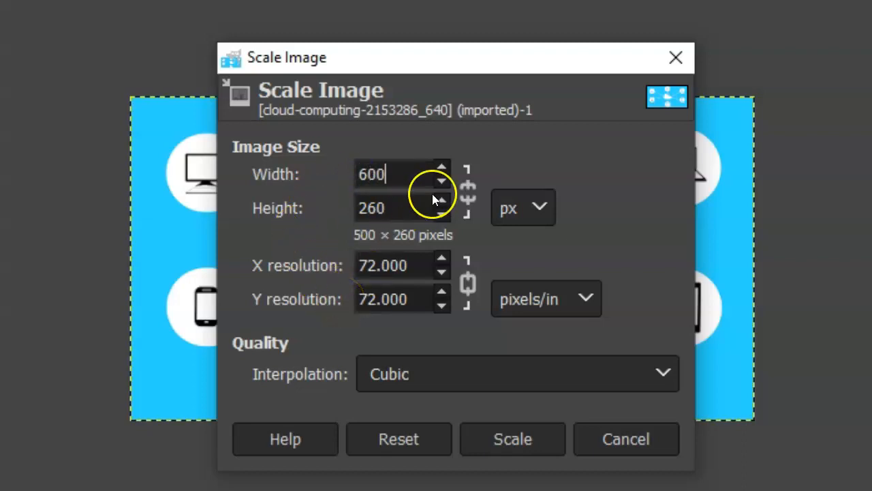
{"action": "left_click", "coordinate": [411, 205]}
{"action": "left_click", "coordinate": [490, 153]}
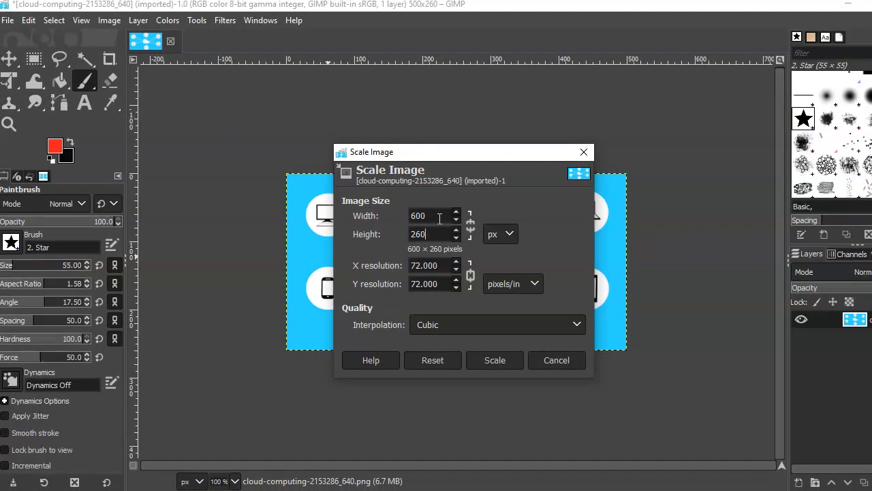
{"action": "left_click", "coordinate": [500, 360]}
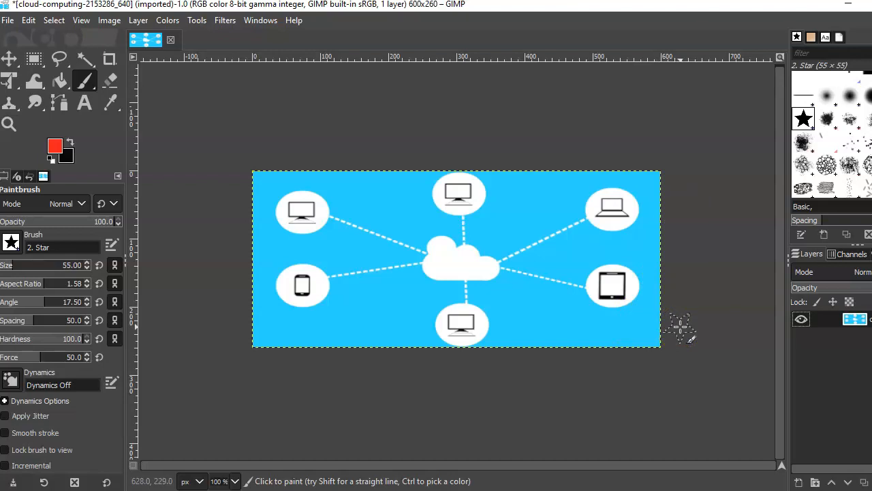
{"action": "key", "text": "ctrl+z"}
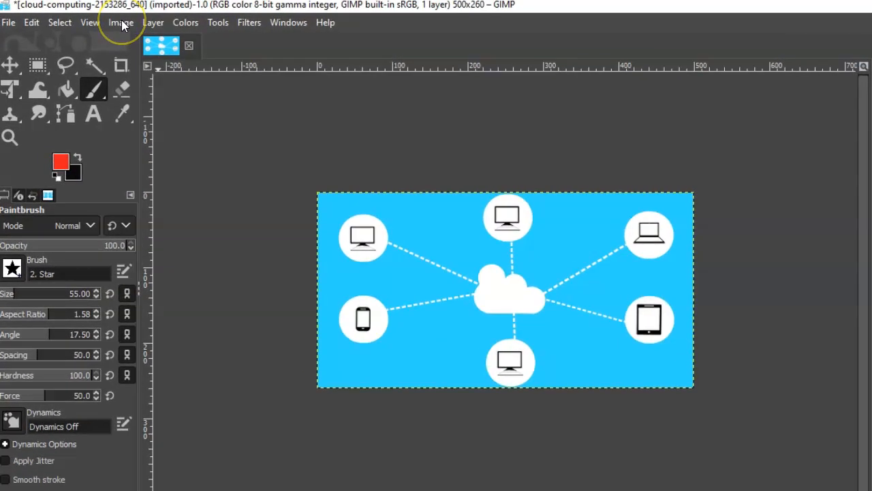
Enlarge the image canvas to 550 px wide with width and height linked, filling the added area with transparency.
{"action": "left_click", "coordinate": [122, 23]}
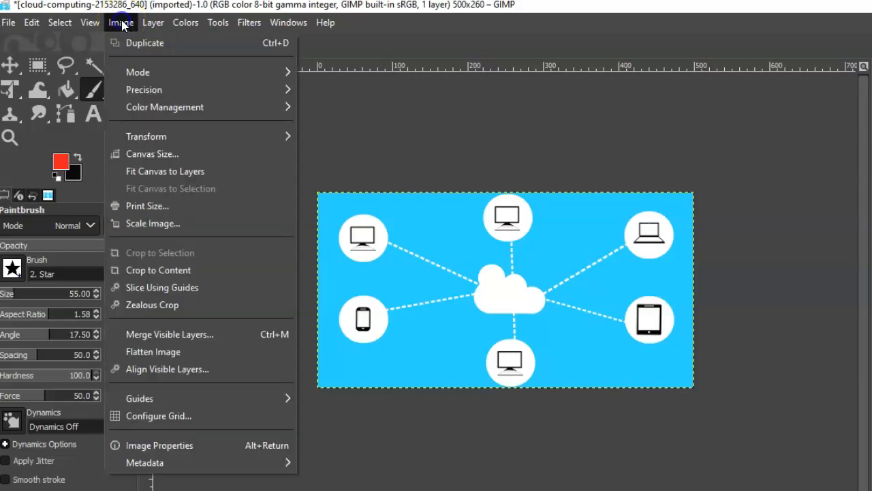
{"action": "left_click", "coordinate": [144, 155]}
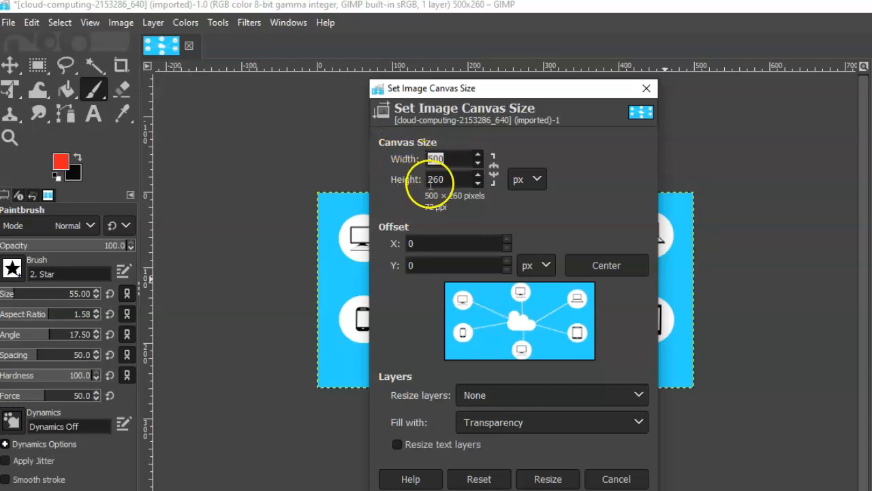
{"action": "left_click", "coordinate": [494, 176]}
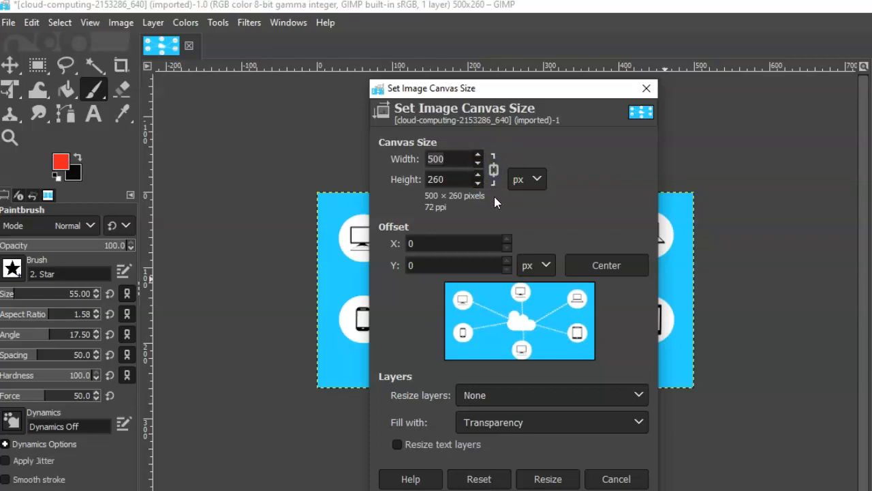
{"action": "double_click", "coordinate": [448, 159]}
{"action": "type", "text": "550"}
{"action": "left_click", "coordinate": [451, 178]}
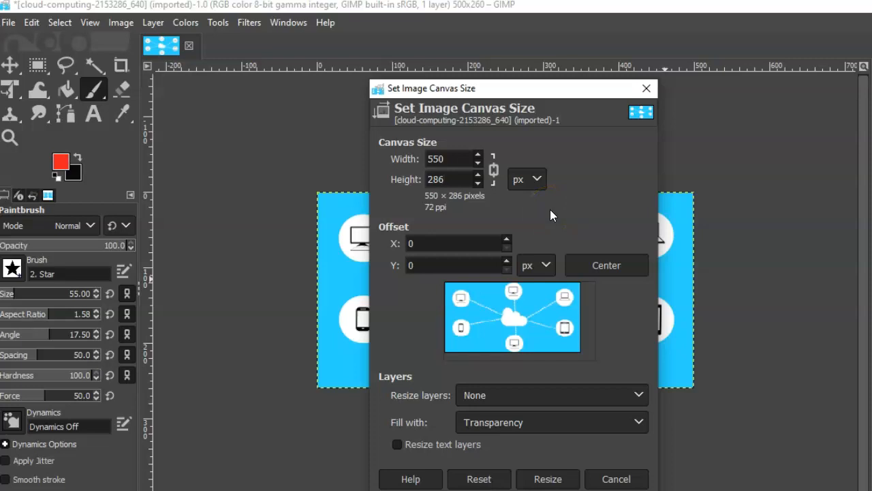
{"action": "left_click", "coordinate": [547, 479]}
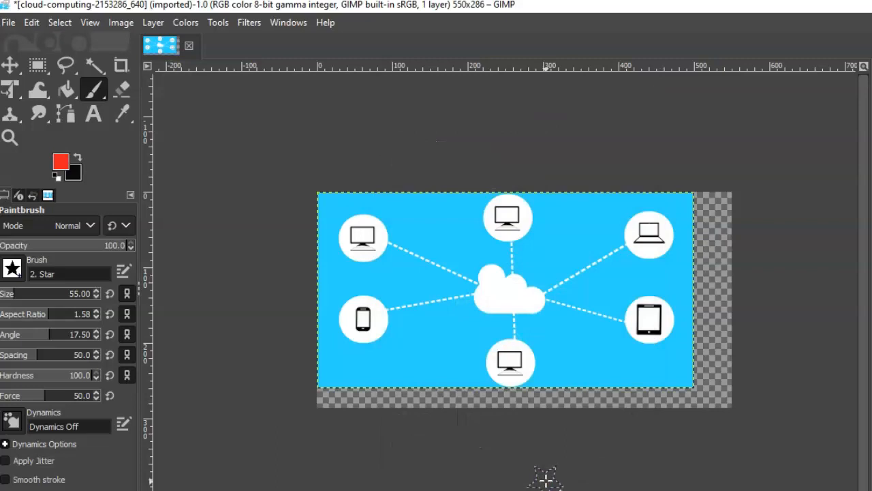
Move the cloud image layer to the center of the enlarged canvas, using the Move tool's option to pick a layer or guide.
{"action": "left_click", "coordinate": [9, 64]}
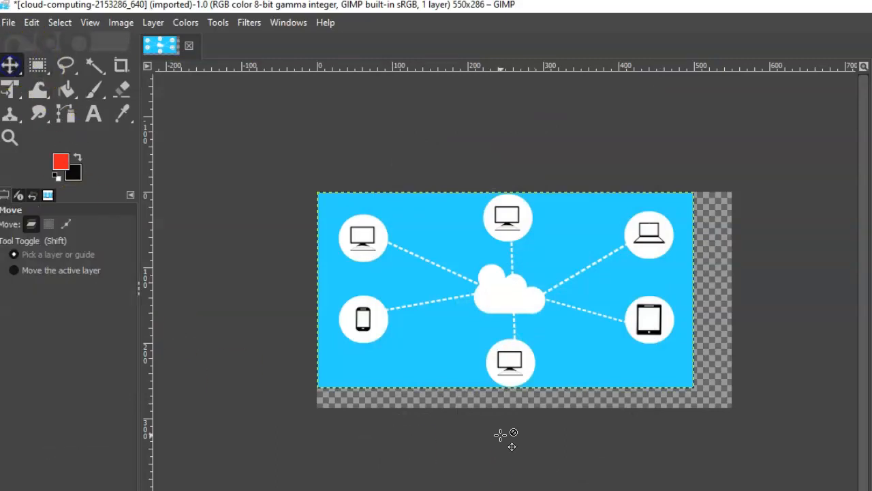
{"action": "mouse_move", "coordinate": [502, 423]}
{"action": "left_mouse_down"}
{"action": "mouse_move", "coordinate": [513, 403]}
{"action": "mouse_move", "coordinate": [758, 368]}
{"action": "left_mouse_up"}
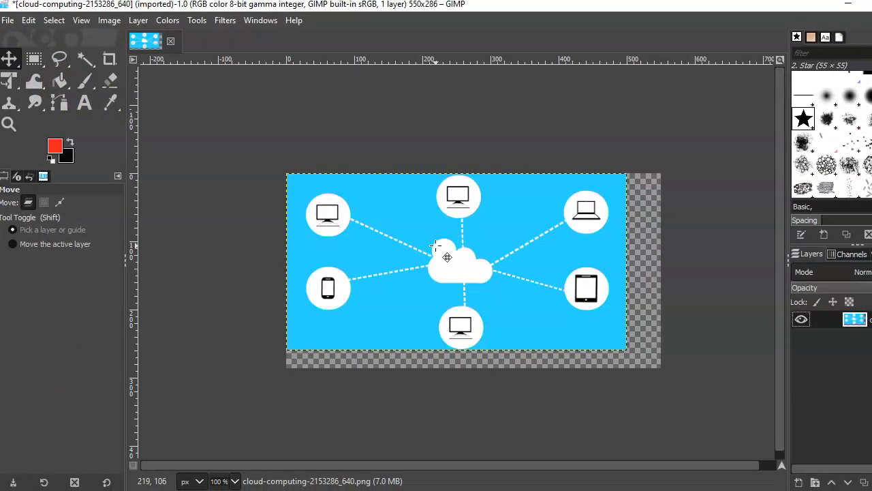
{"action": "left_click", "coordinate": [27, 230]}
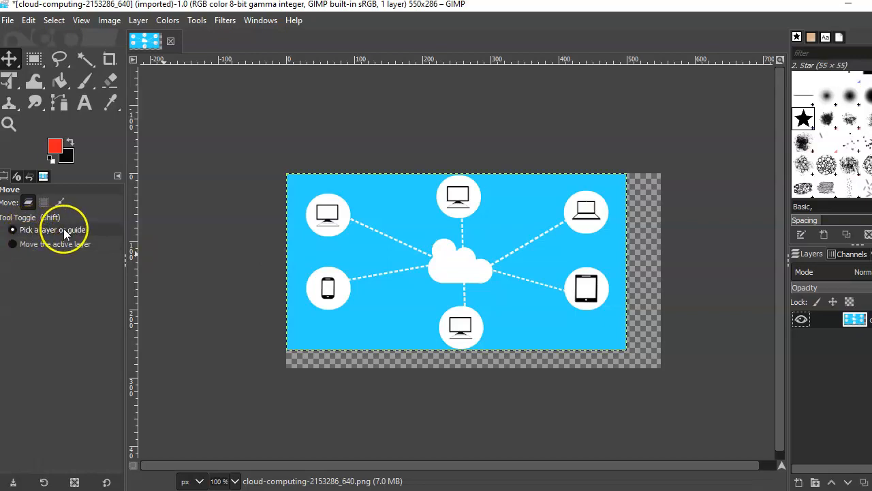
{"action": "left_click", "coordinate": [34, 244]}
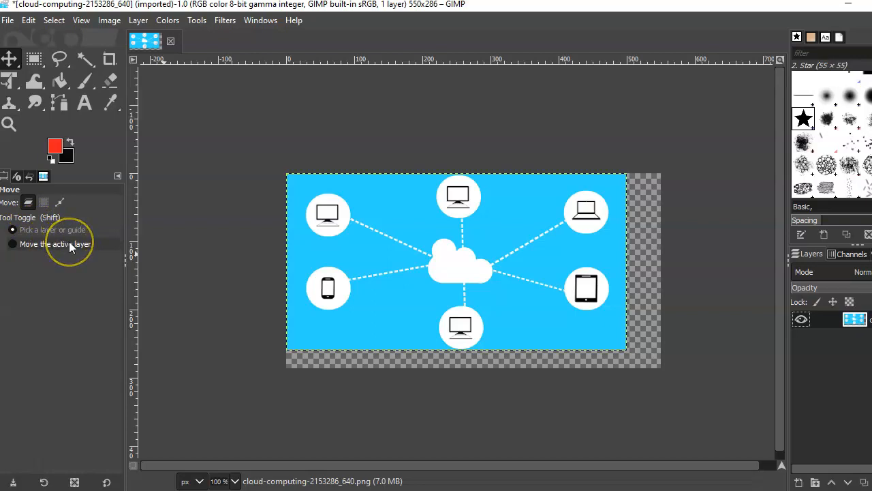
{"action": "left_click", "coordinate": [27, 230]}
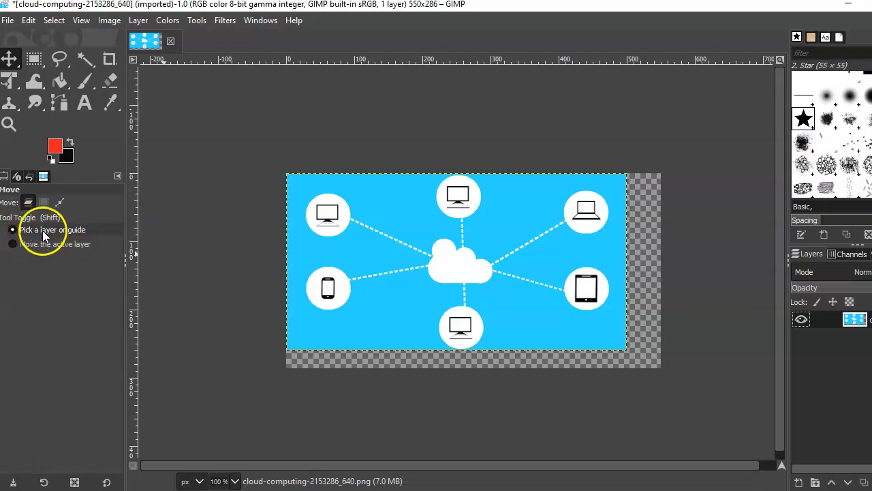
{"action": "left_click", "coordinate": [394, 253]}
{"action": "left_click_drag", "start_coordinate": [393, 253], "coordinate": [417, 255]}
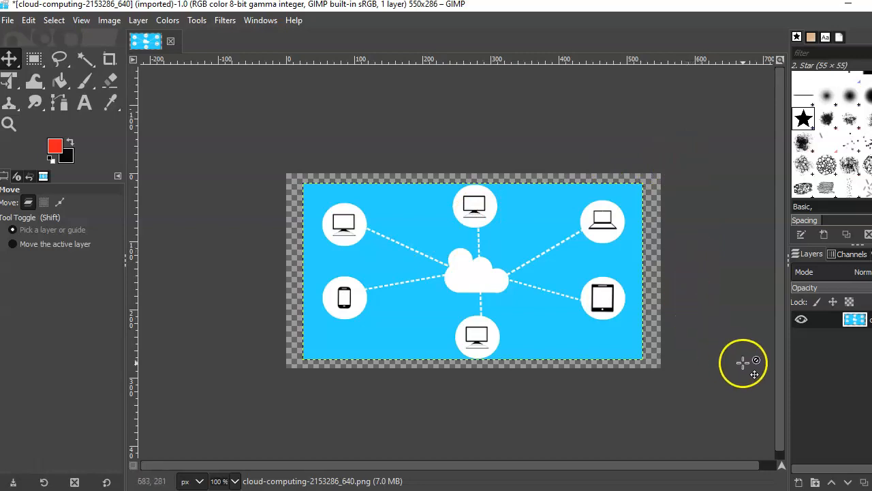
Add a transparent 550 × 286 pixel layer above the cloud image layer.
{"action": "left_click", "coordinate": [800, 483]}
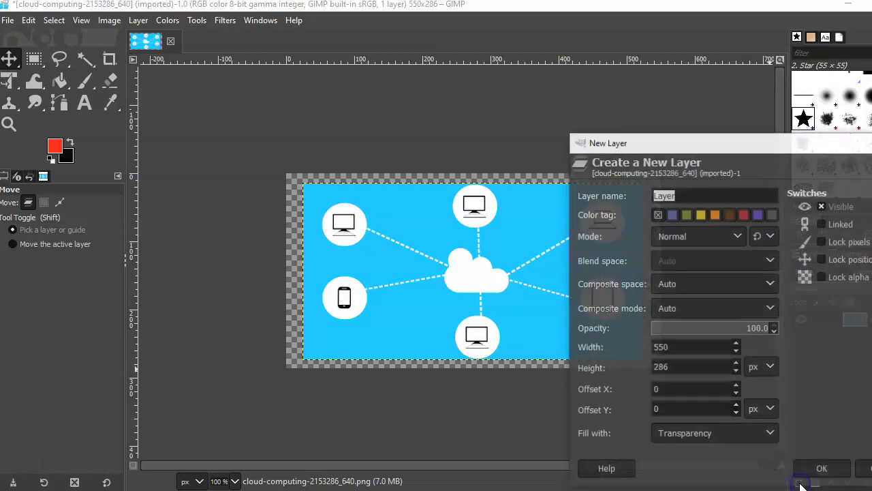
{"action": "left_click", "coordinate": [824, 469]}
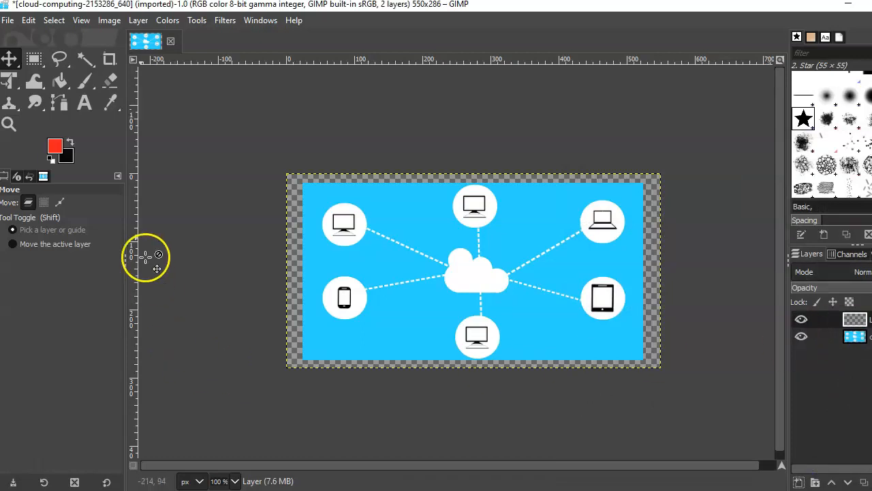
Fill the new transparent layer with the black background color using Bucket Fill set to BG color fill and Fill whole selection.
{"action": "left_click", "coordinate": [70, 86]}
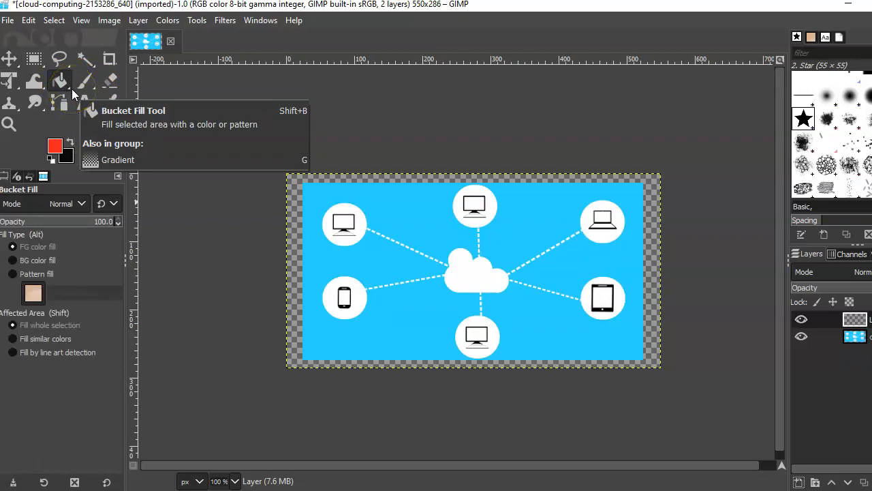
{"action": "left_click", "coordinate": [62, 84]}
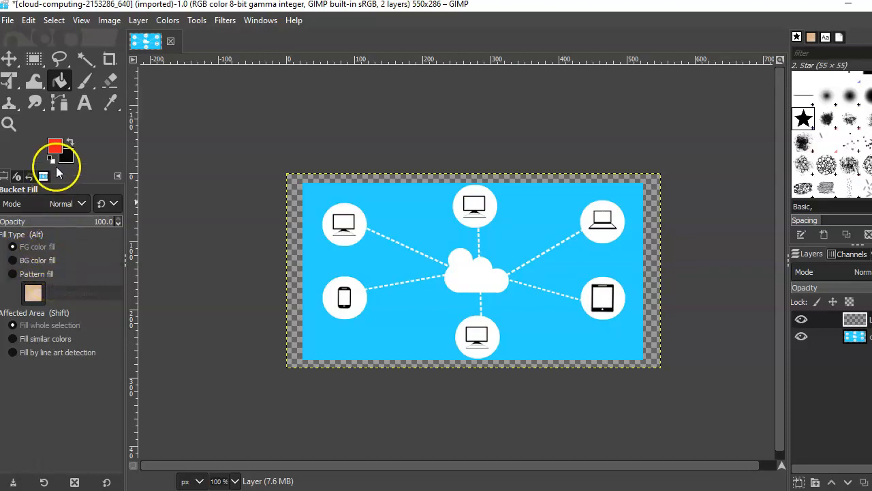
{"action": "left_click", "coordinate": [41, 260]}
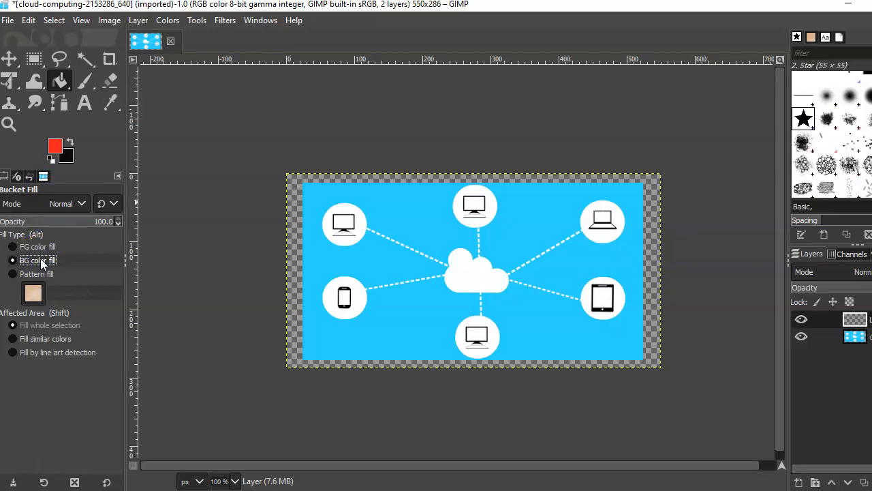
{"action": "left_click", "coordinate": [27, 340]}
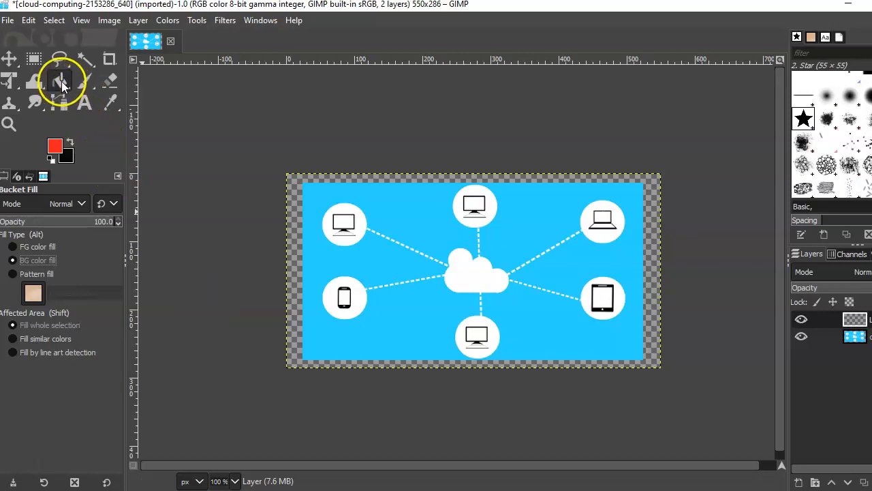
{"action": "left_click", "coordinate": [39, 260]}
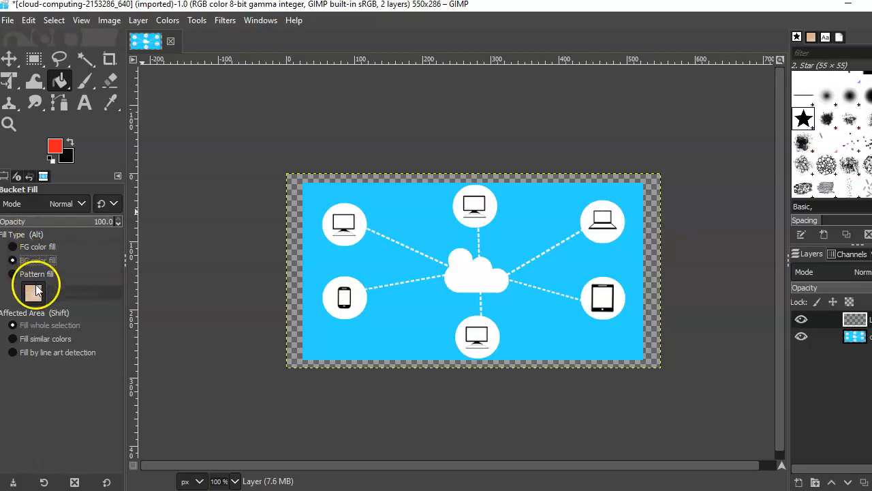
{"action": "left_click", "coordinate": [49, 325]}
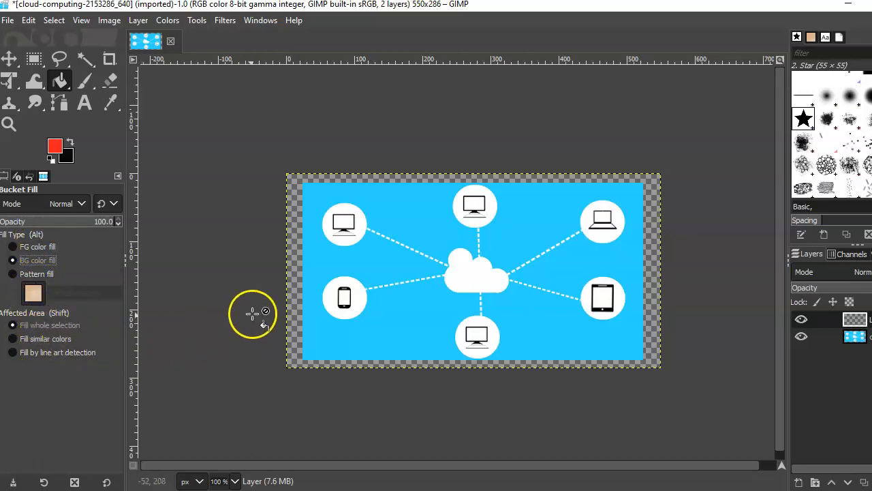
{"action": "left_click", "coordinate": [289, 278]}
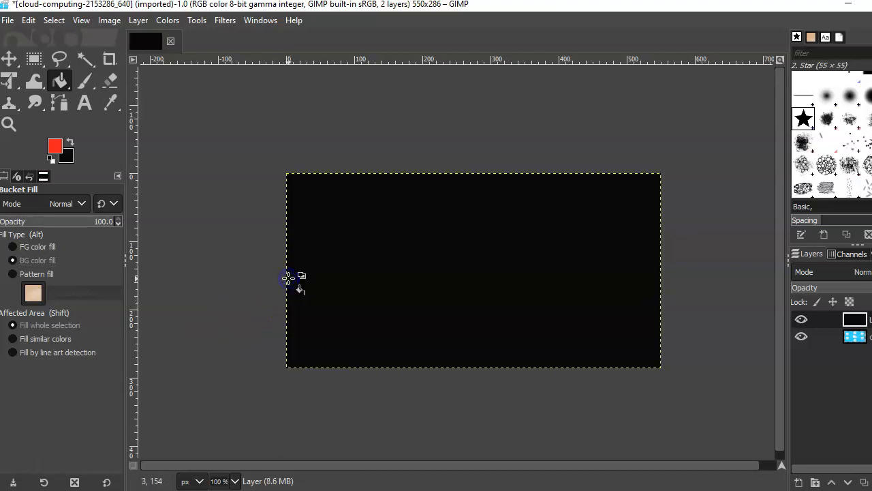
Move the black-filled layer below the cloud image layer in the layer stack.
{"action": "mouse_move", "coordinate": [289, 277]}
{"action": "left_mouse_down"}
{"action": "mouse_move", "coordinate": [402, 293]}
{"action": "mouse_move", "coordinate": [500, 255]}
{"action": "mouse_move", "coordinate": [403, 288]}
{"action": "mouse_move", "coordinate": [583, 282]}
{"action": "mouse_move", "coordinate": [499, 266]}
{"action": "mouse_move", "coordinate": [488, 298]}
{"action": "left_mouse_up"}
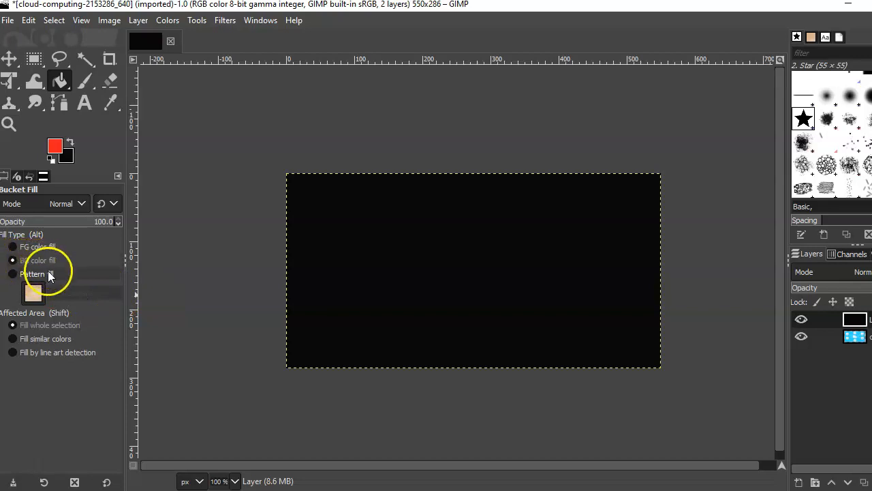
{"action": "left_click", "coordinate": [634, 263]}
{"action": "left_click_drag", "start_coordinate": [614, 279], "coordinate": [613, 270]}
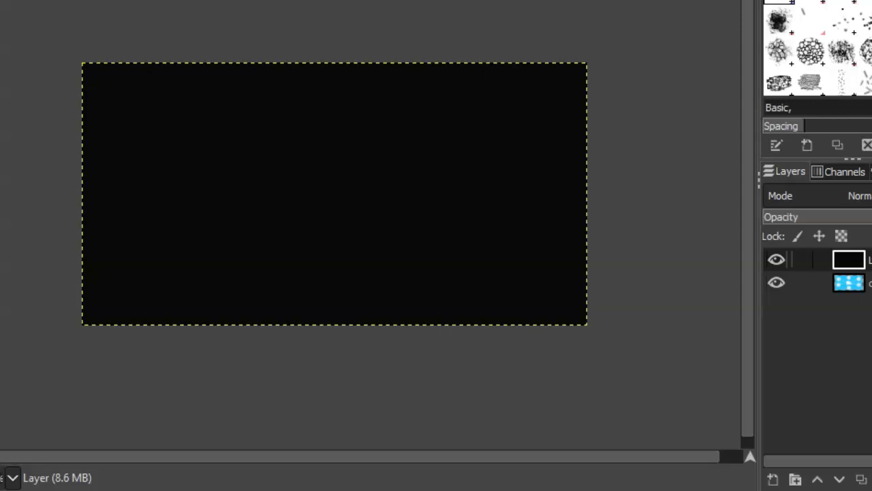
{"action": "left_click", "coordinate": [866, 325]}
{"action": "left_click_drag", "start_coordinate": [866, 260], "coordinate": [870, 330]}
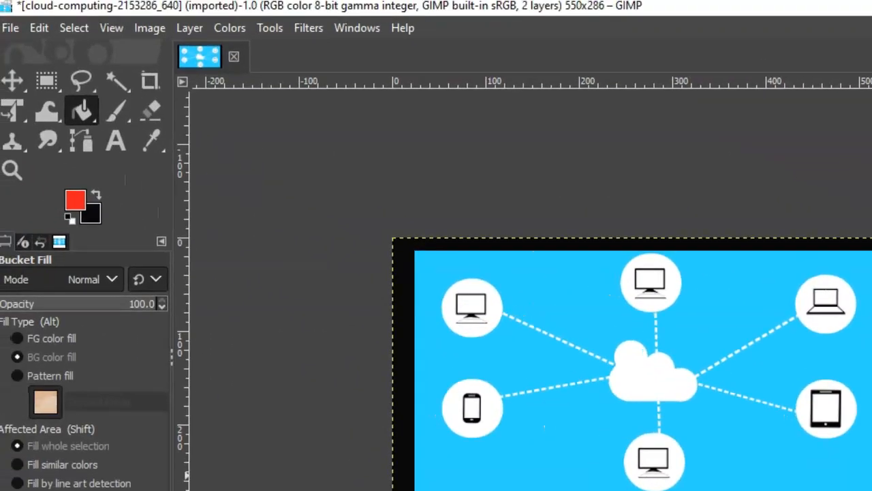
Save the project as cloud-computing-2153286_640.xcf in a new folder named Img on the Desktop.
{"action": "left_click", "coordinate": [10, 31]}
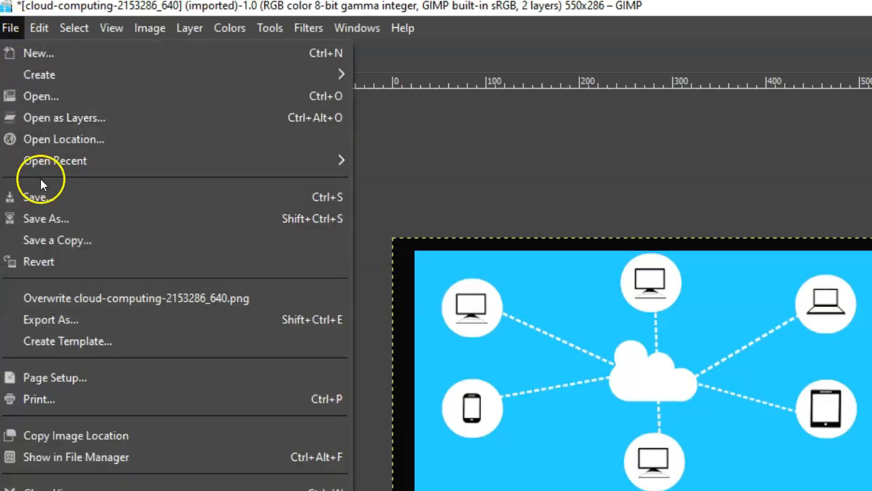
{"action": "left_click", "coordinate": [43, 219]}
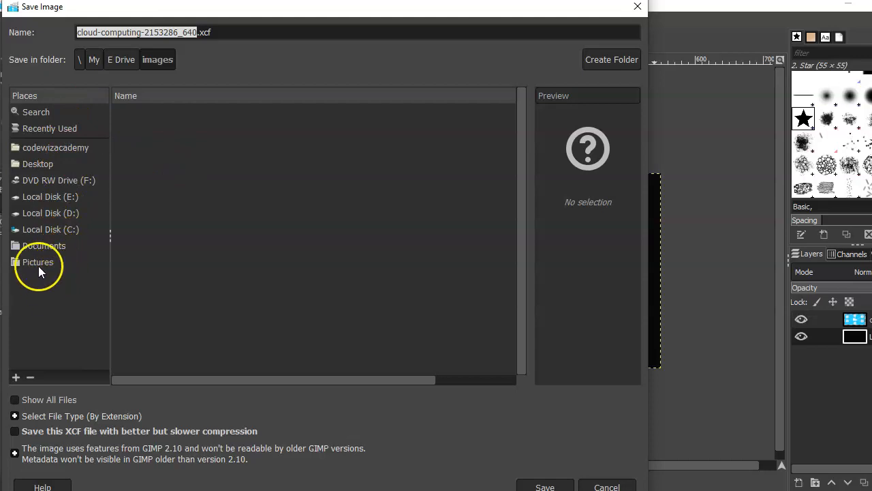
{"action": "left_click", "coordinate": [32, 165]}
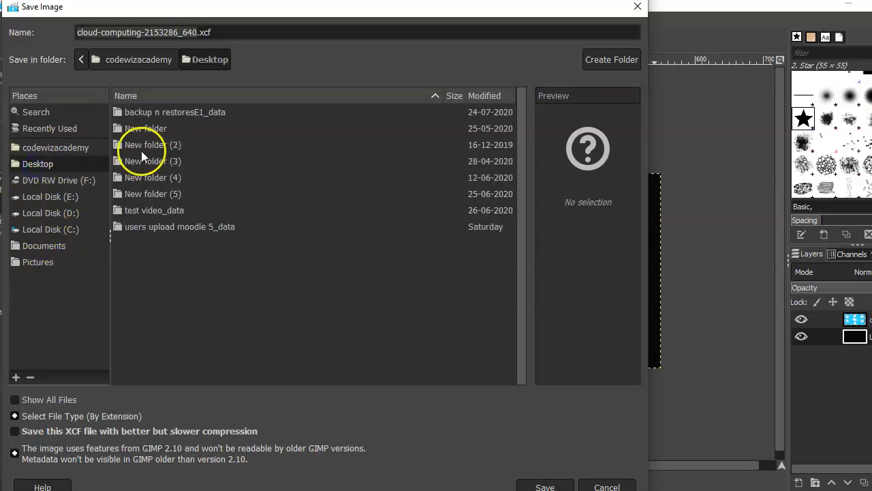
{"action": "left_click", "coordinate": [600, 59]}
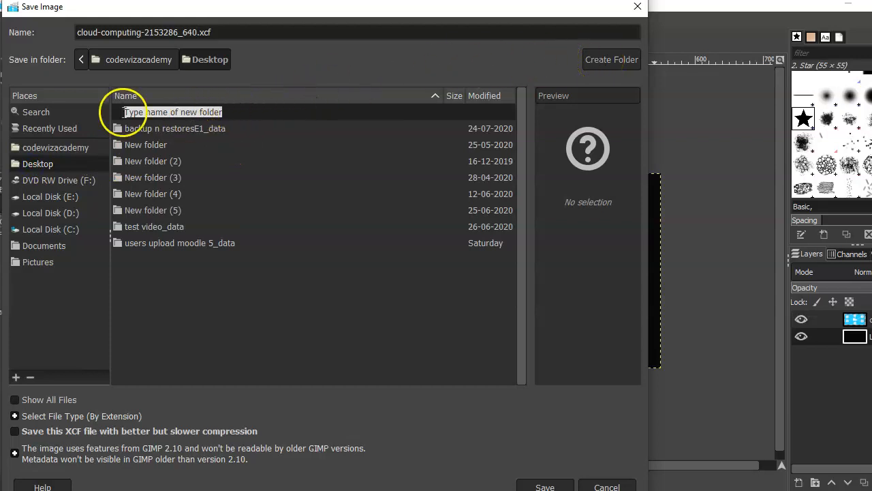
{"action": "type", "text": "Img"}
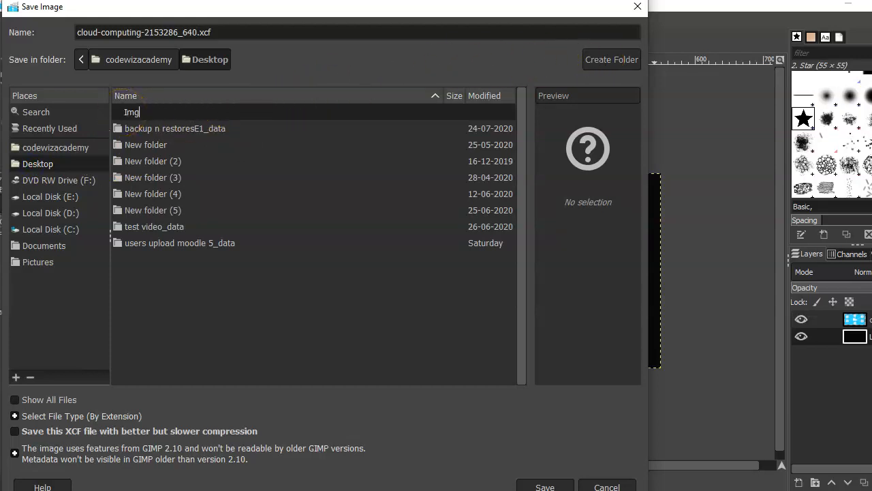
{"action": "key", "text": "Return"}
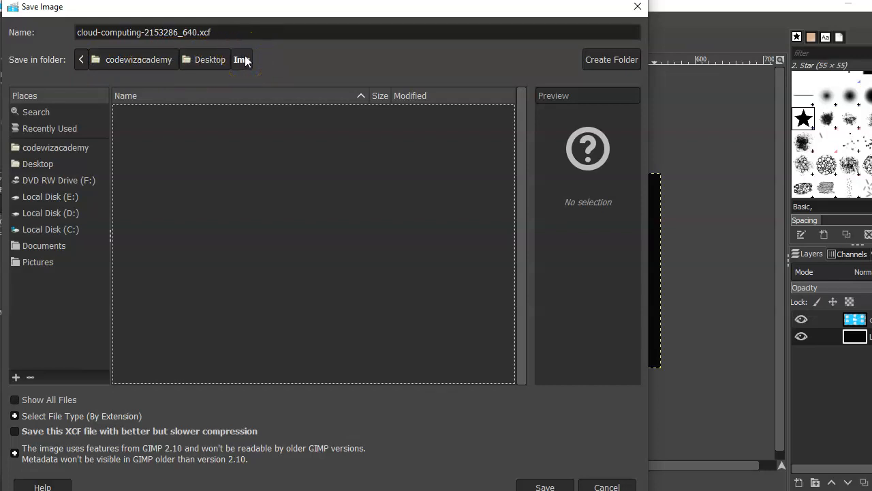
{"action": "left_click", "coordinate": [539, 486]}
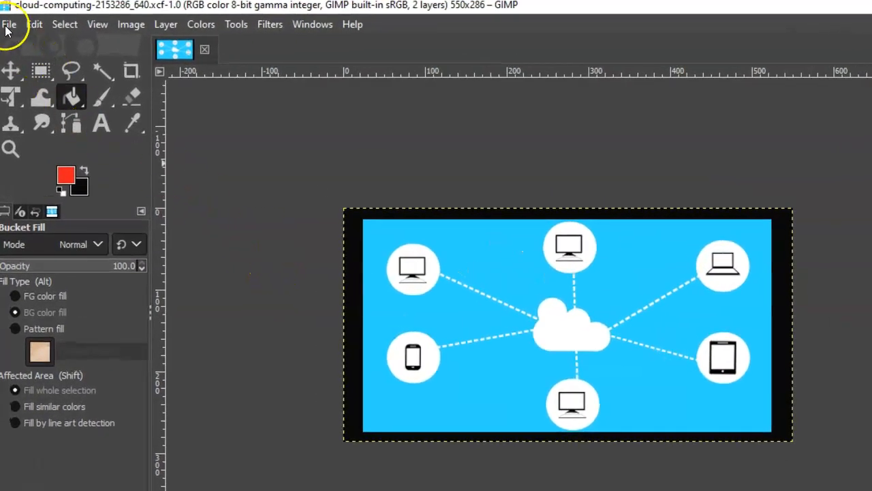
Start exporting the image to the Img folder on the Desktop with JPEG image as the file type.
{"action": "left_click", "coordinate": [7, 22]}
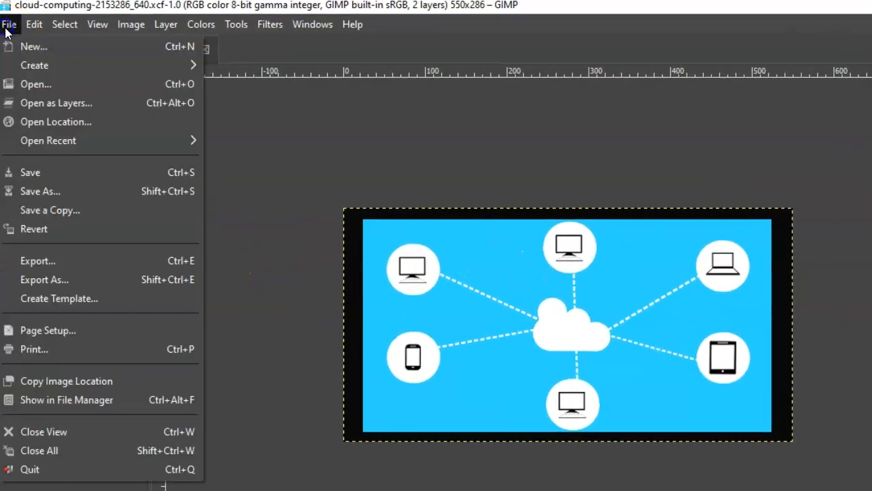
{"action": "left_click", "coordinate": [97, 280]}
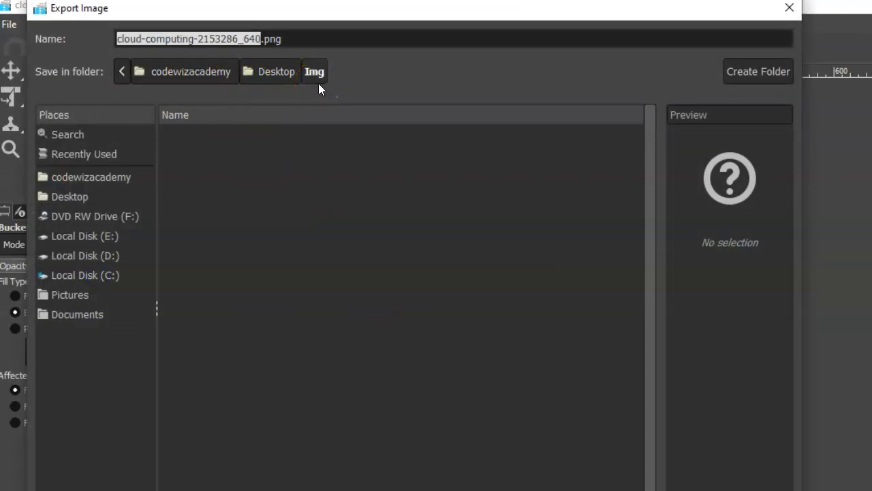
{"action": "left_click", "coordinate": [278, 81]}
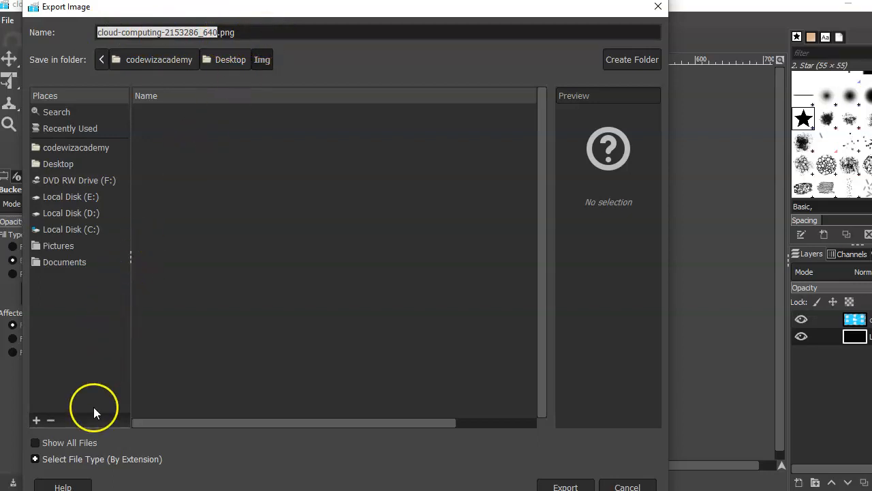
{"action": "left_click", "coordinate": [102, 460]}
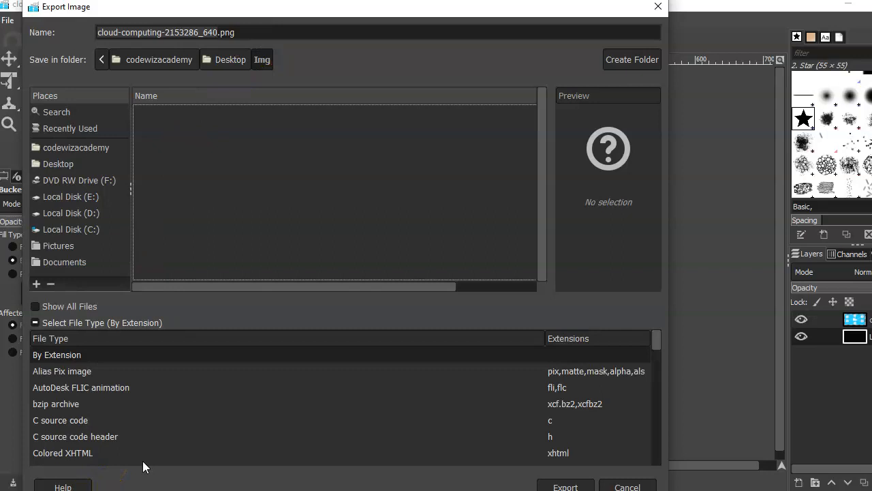
{"action": "left_click_drag", "start_coordinate": [656, 340], "coordinate": [663, 385]}
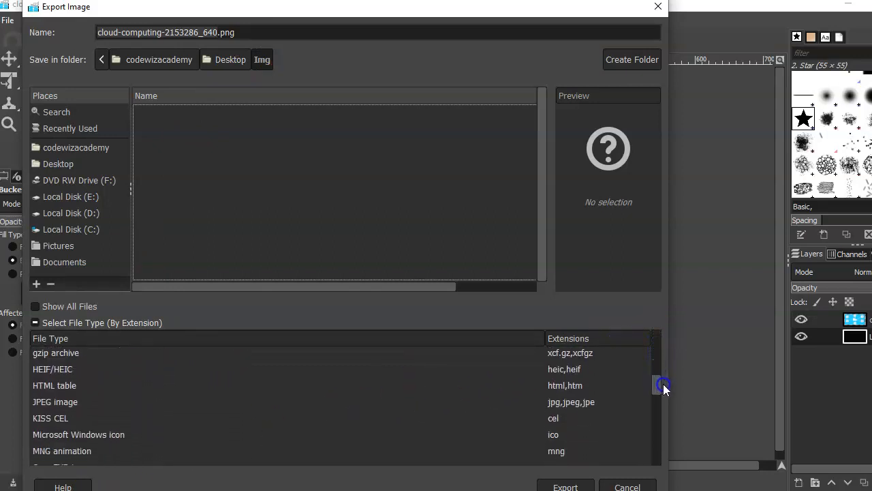
{"action": "left_click", "coordinate": [575, 401]}
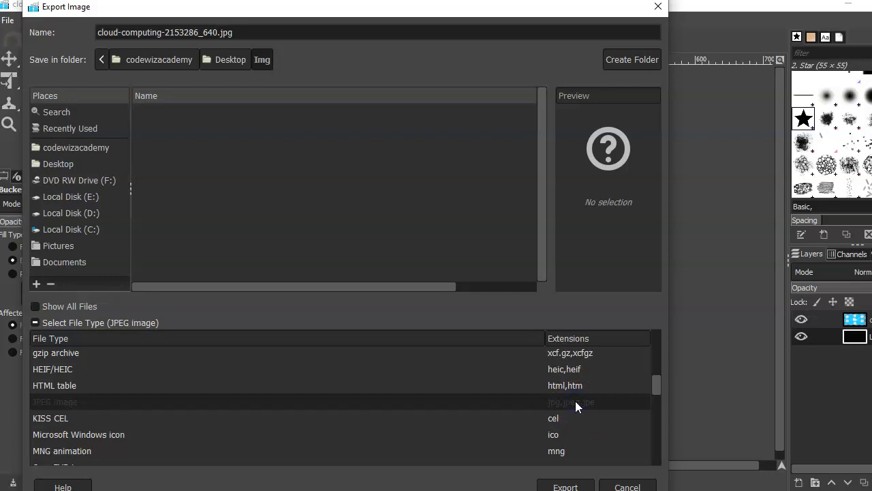
Name the export cc.jpg and export it with the default JPEG options.
{"action": "triple_click", "coordinate": [103, 32]}
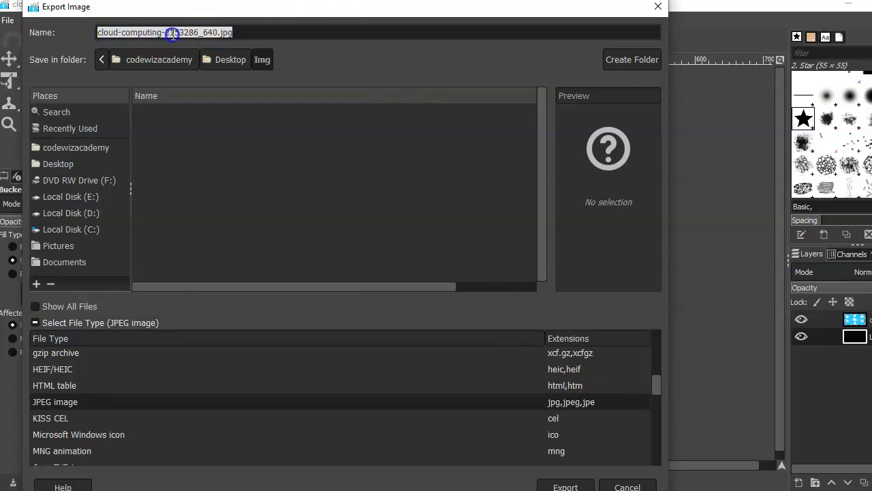
{"action": "left_click", "coordinate": [231, 32]}
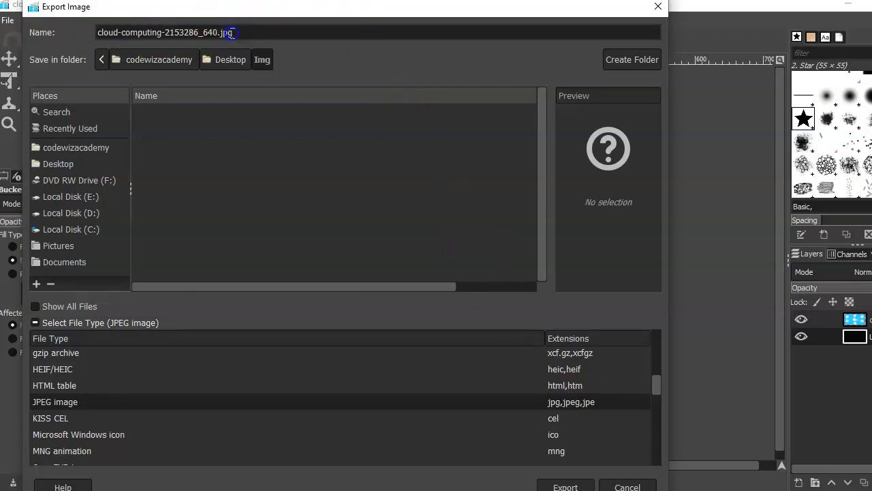
{"action": "left_click_drag", "start_coordinate": [217, 32], "coordinate": [99, 32]}
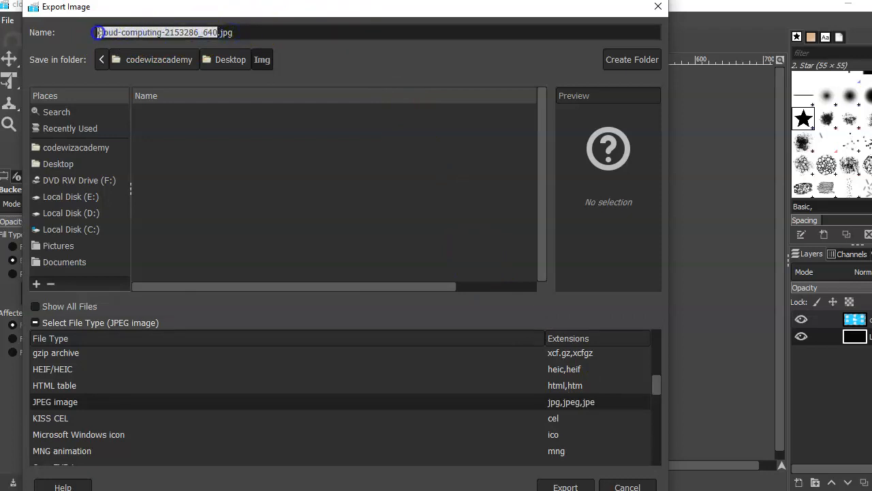
{"action": "type", "text": "cc"}
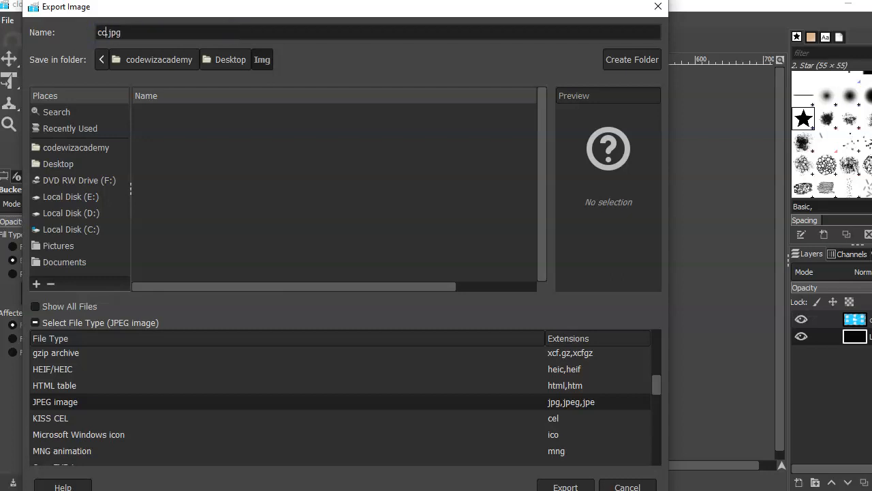
{"action": "left_click", "coordinate": [188, 30]}
{"action": "left_click", "coordinate": [591, 402]}
{"action": "left_click", "coordinate": [564, 486]}
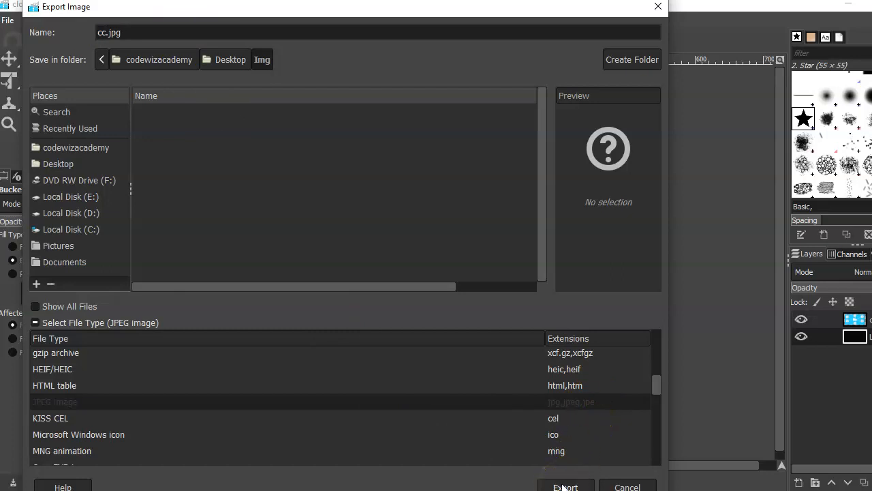
{"action": "left_click", "coordinate": [563, 486]}
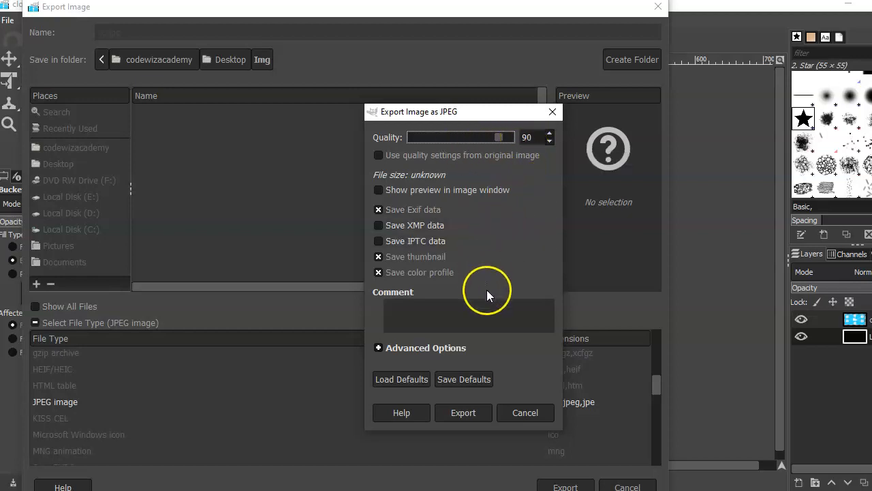
{"action": "left_click", "coordinate": [458, 416]}
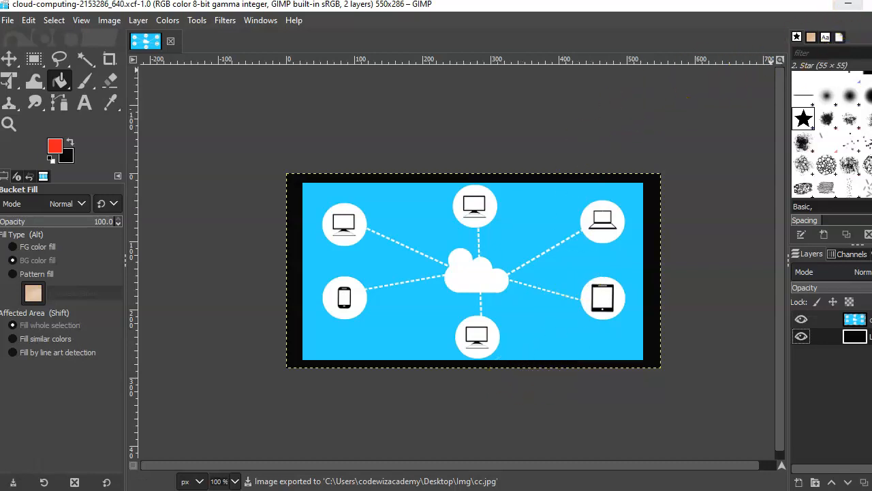
Switch to the Img folder in File Explorer, compare the project file with the exported cc image, and open cc to view it.
{"action": "left_click", "coordinate": [848, 4]}
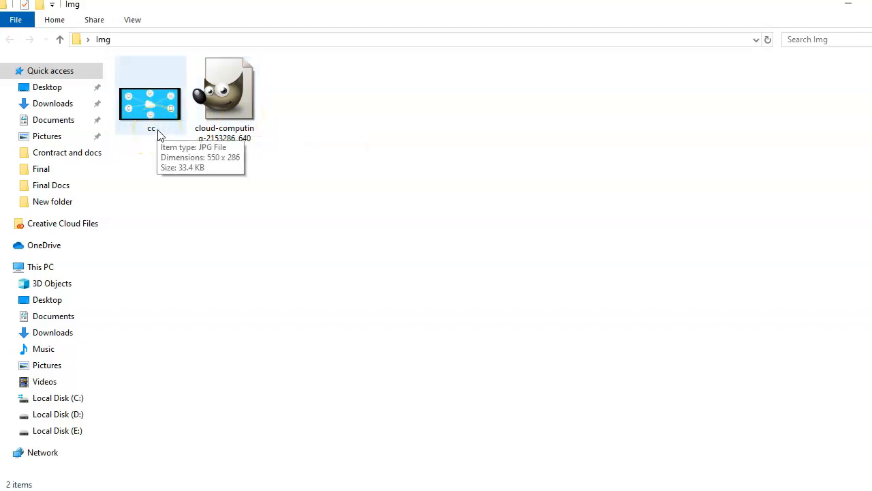
{"action": "left_click", "coordinate": [227, 129]}
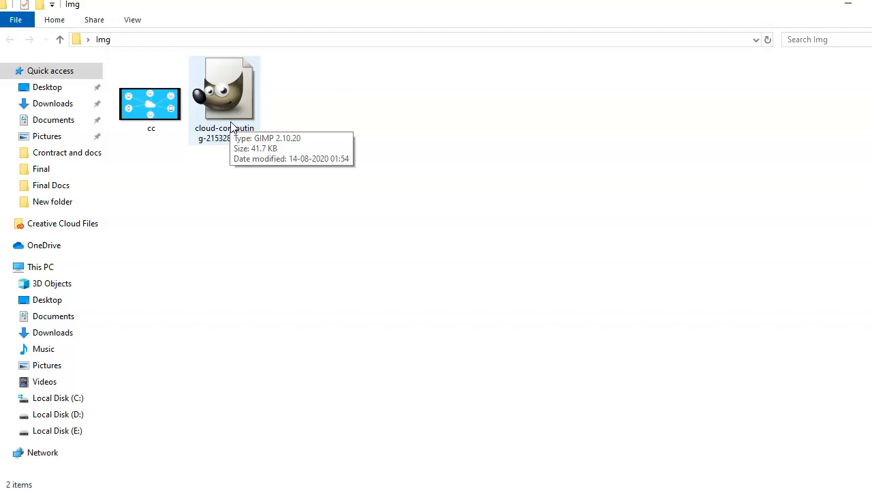
{"action": "left_click", "coordinate": [227, 198]}
{"action": "left_click", "coordinate": [144, 104]}
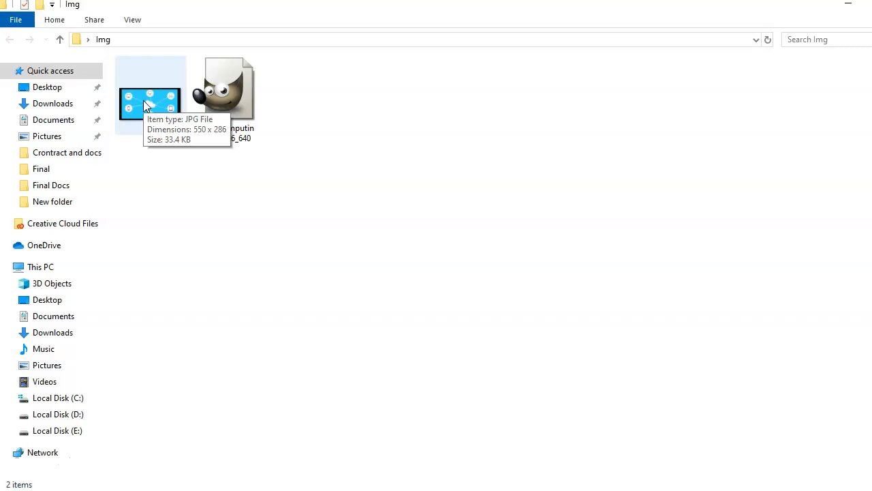
{"action": "left_click", "coordinate": [156, 101]}
{"action": "left_click", "coordinate": [146, 156]}
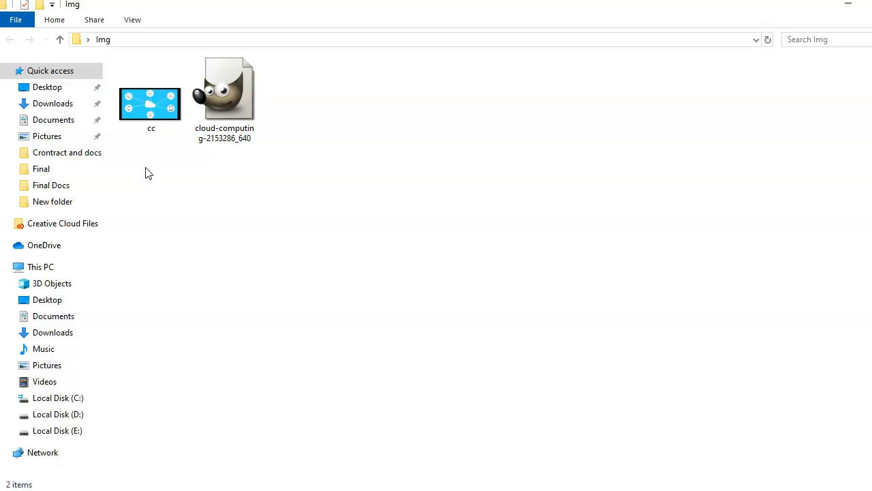
{"action": "double_click", "coordinate": [145, 108]}
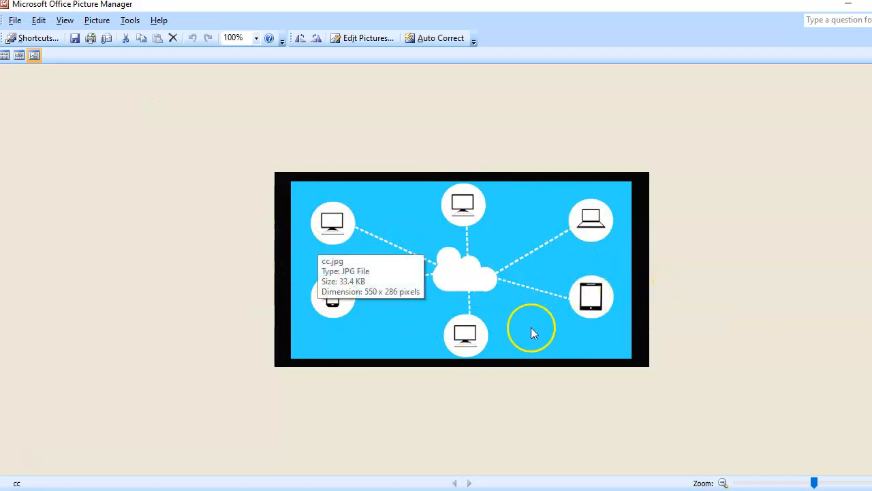
{"action": "left_click", "coordinate": [641, 327]}
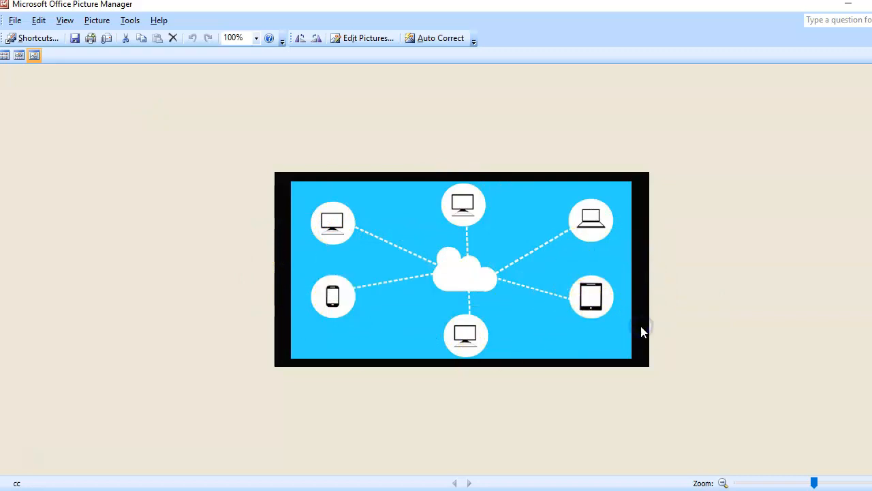